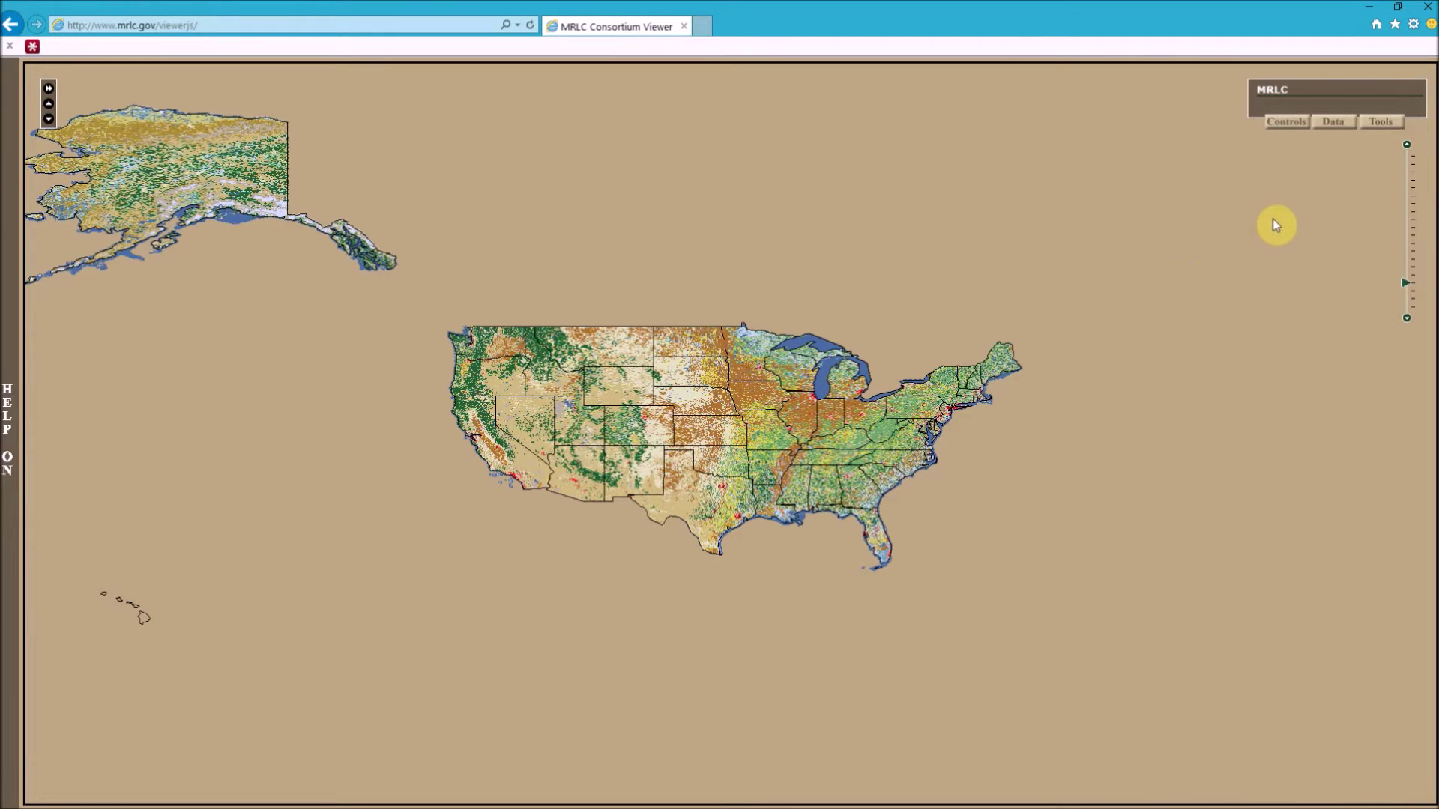
Step: In the Layer Manager, hide the NLCD 2011 Alaska and CONUS layers and show NLCD 1992 (CONUS) Land Cover
left_click(1337, 123)
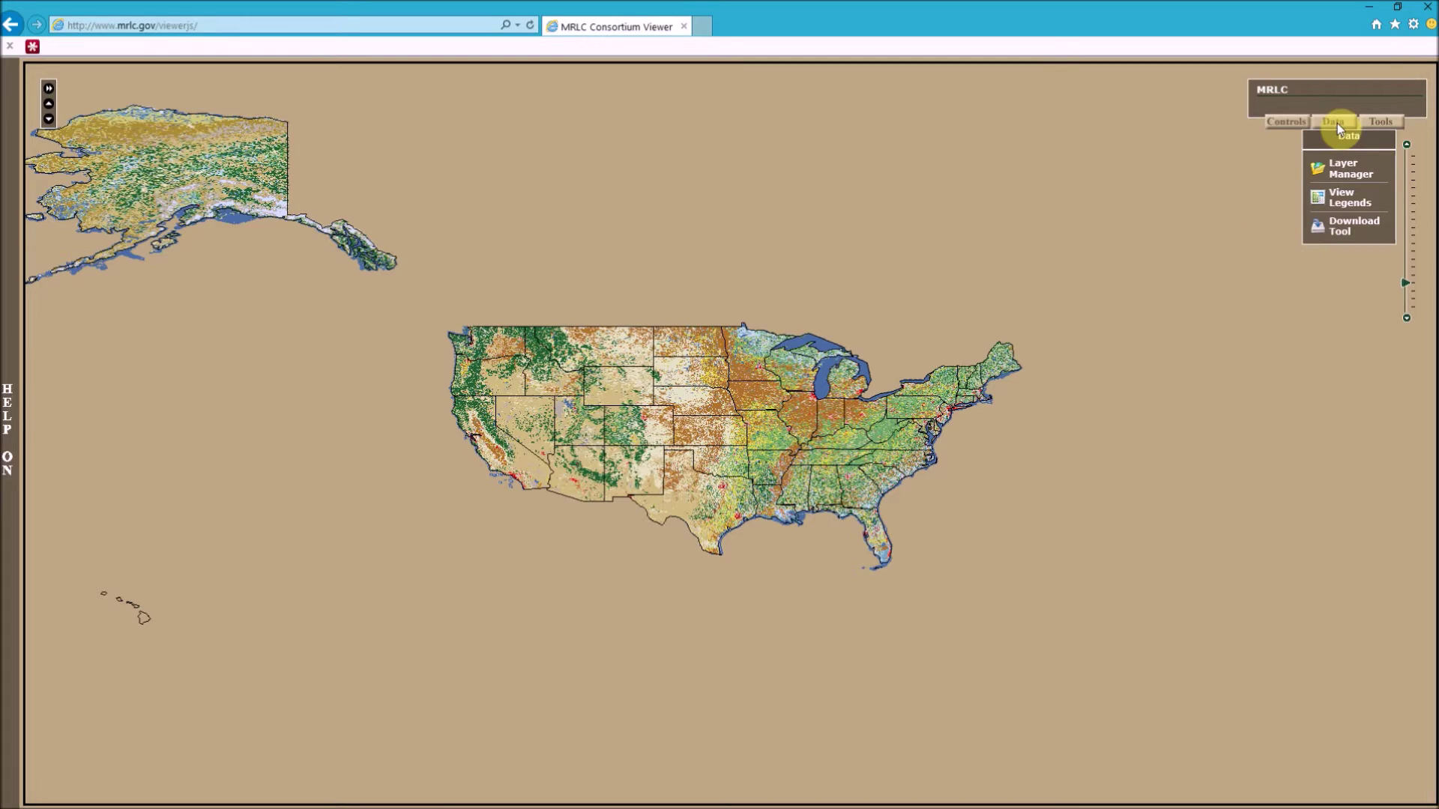
left_click(1334, 123)
left_click(1336, 122)
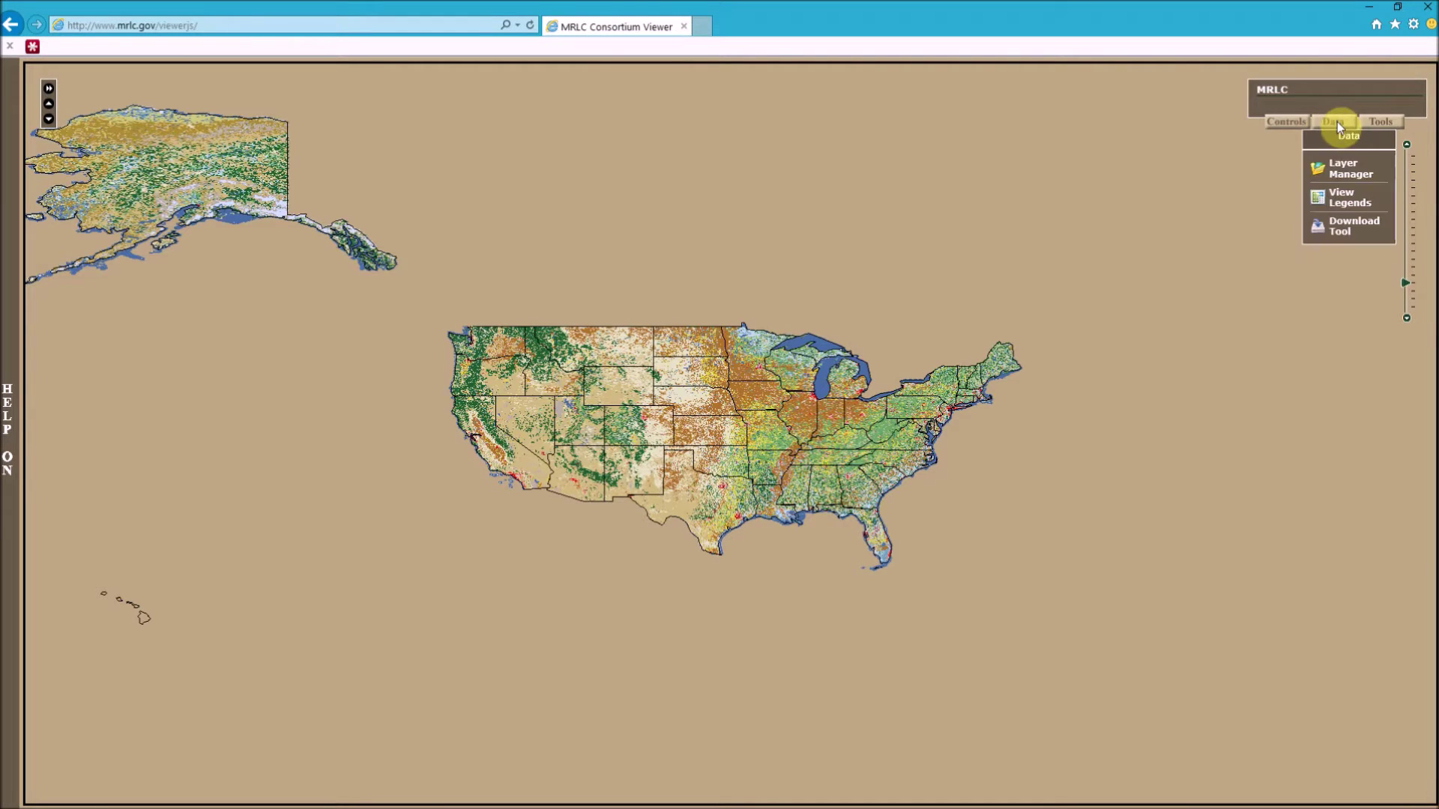
left_click(1350, 171)
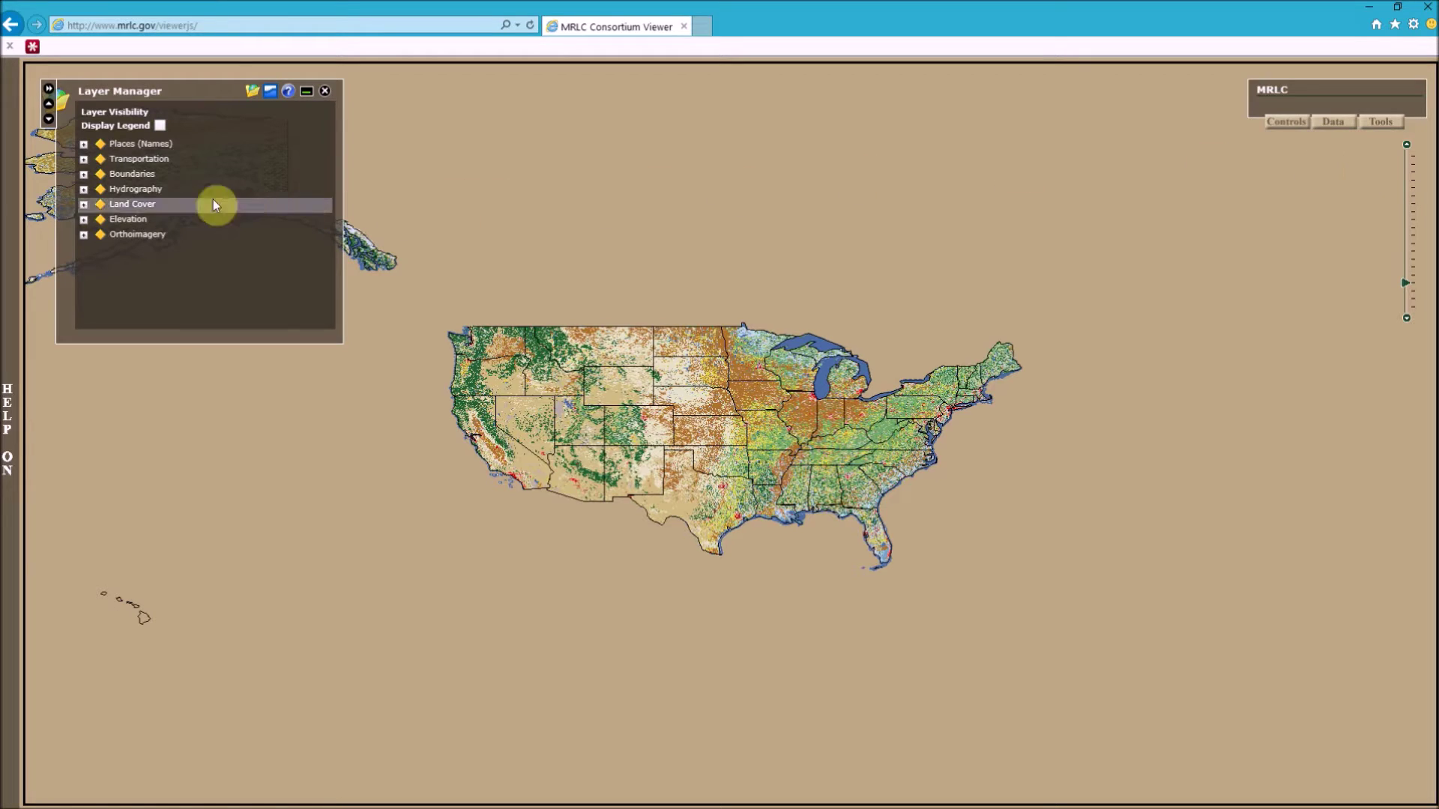
left_click(84, 206)
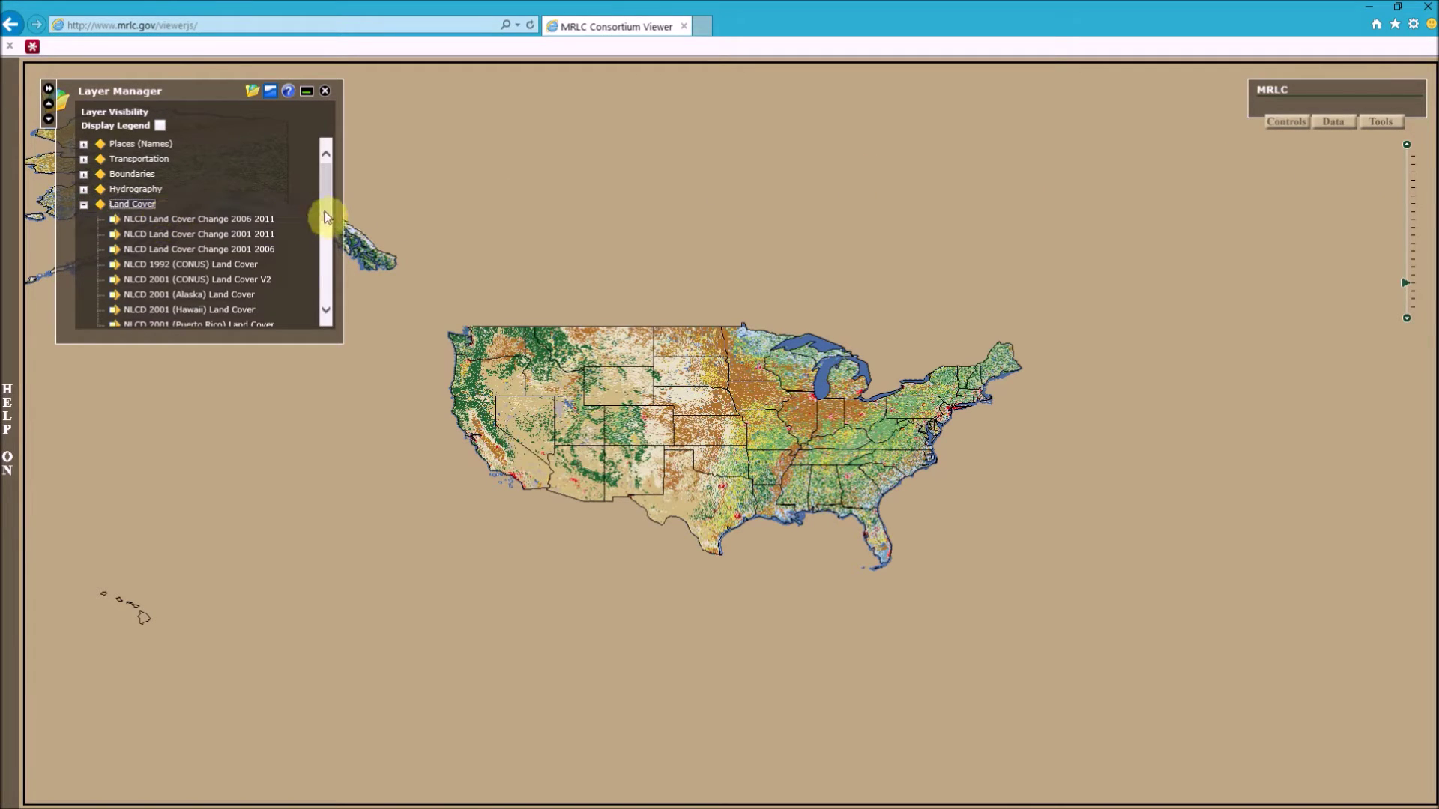
left_click_drag(322, 209, 325, 299)
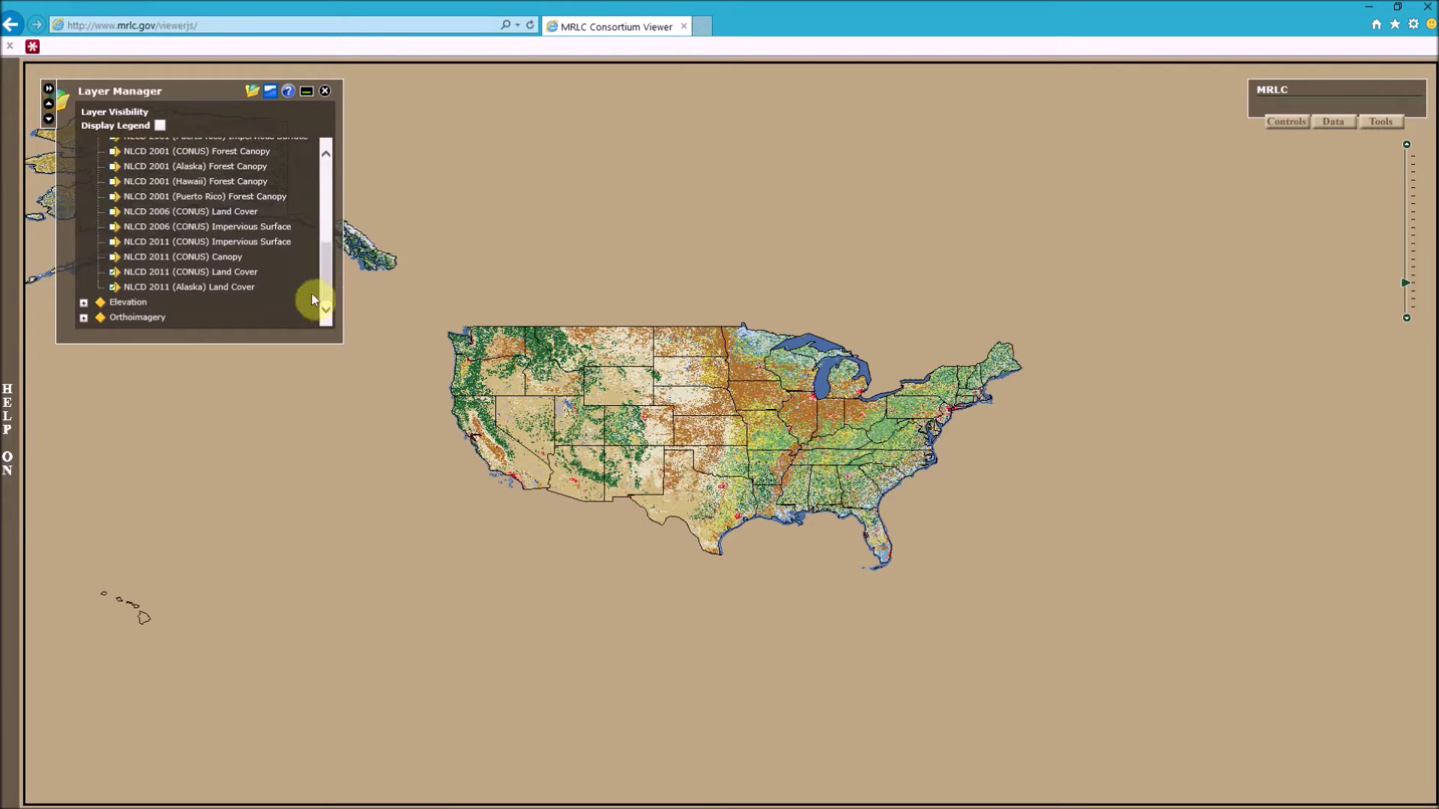
left_click(112, 289)
left_click(113, 274)
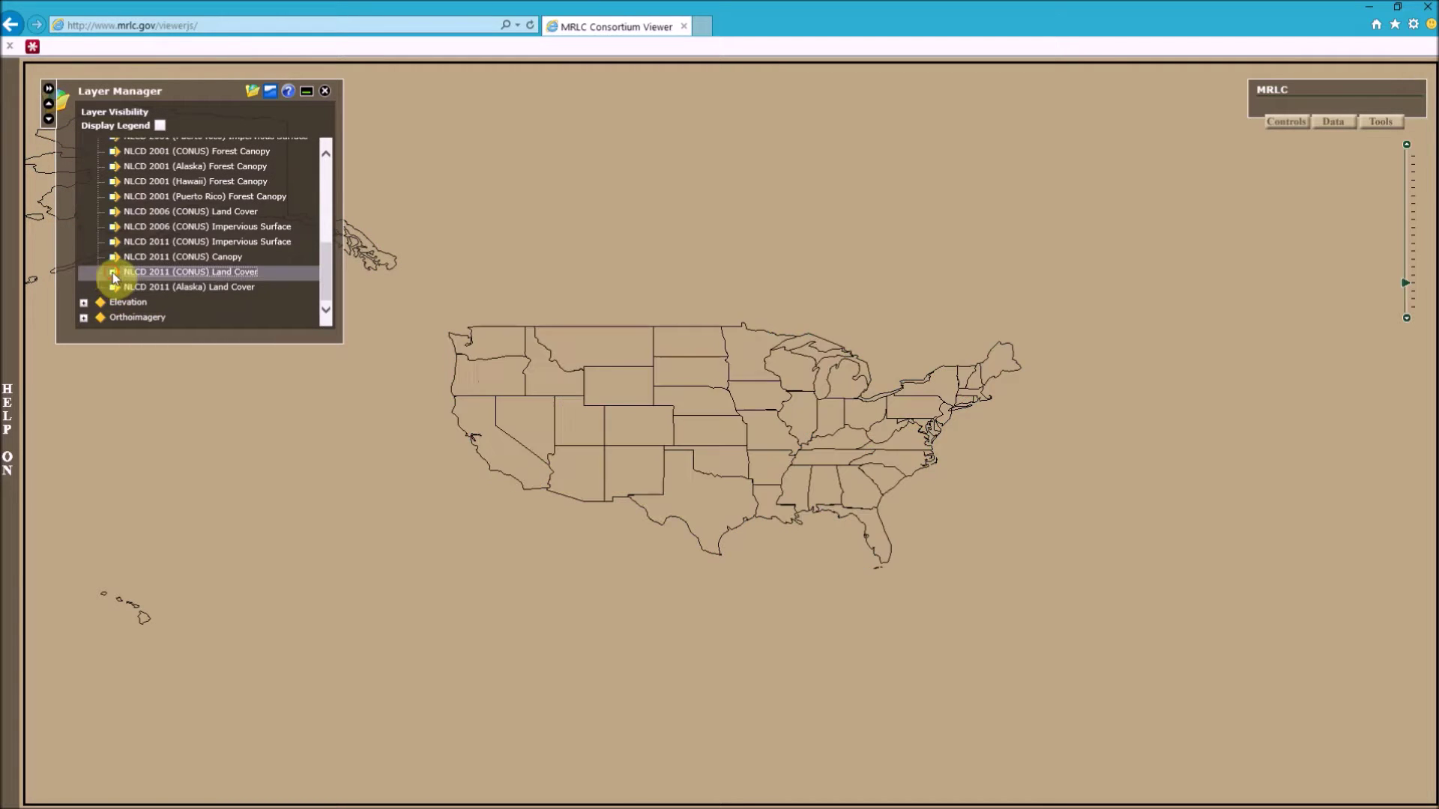
left_click_drag(331, 267, 313, 195)
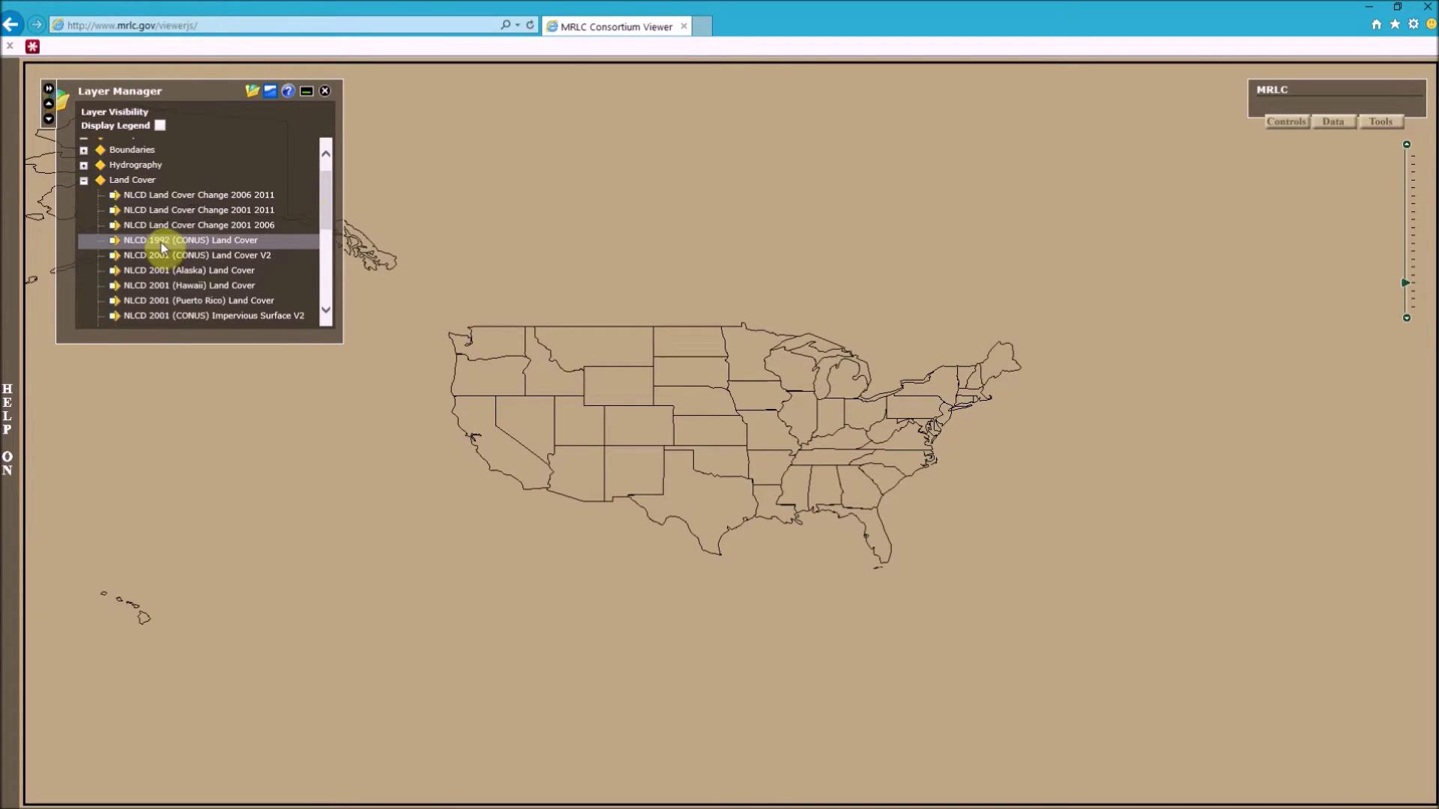
left_click(113, 244)
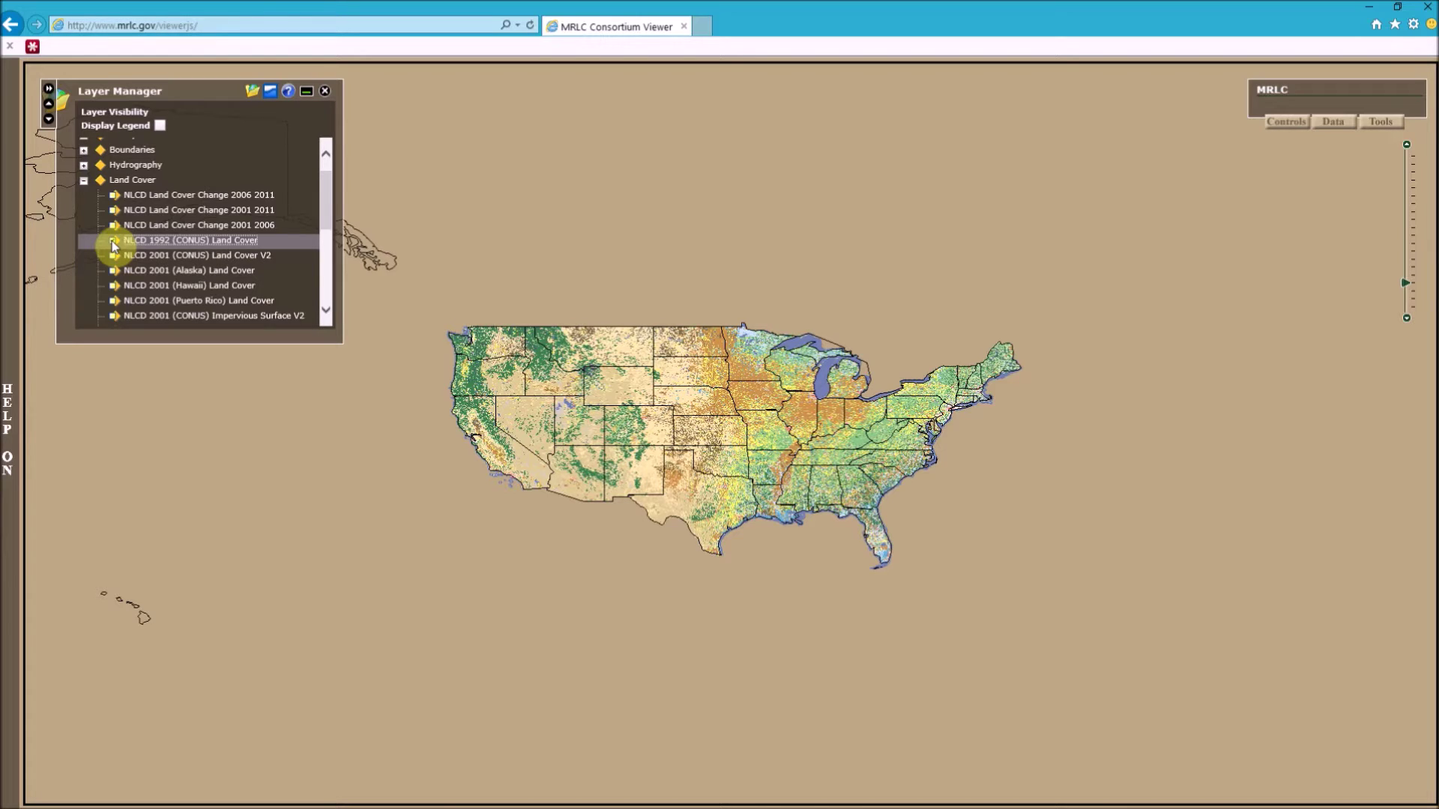
Step: Close the layer manager and zoom the 1992 land-cover map in on Colorado's Rocky Mountain front
left_click(113, 243)
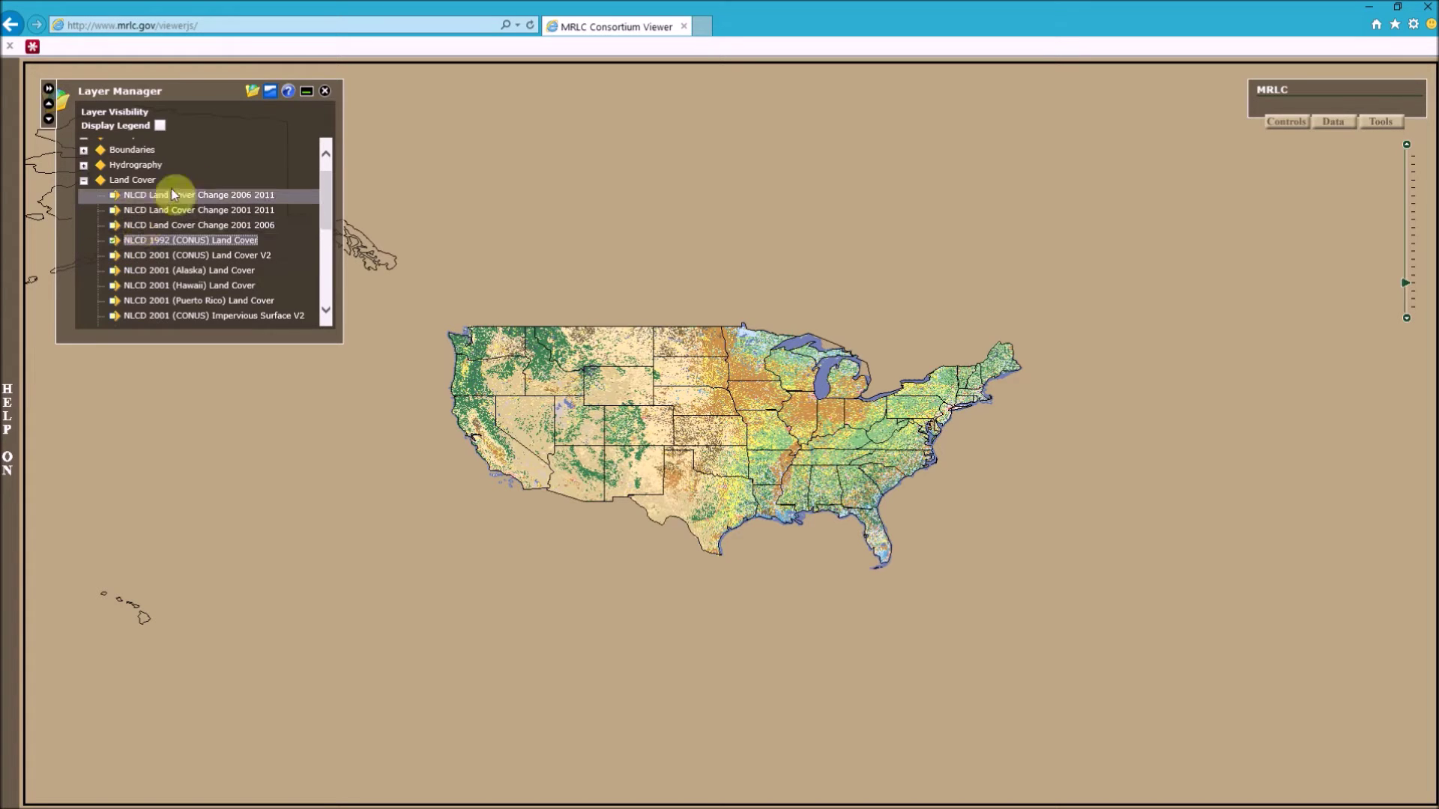
left_click(324, 92)
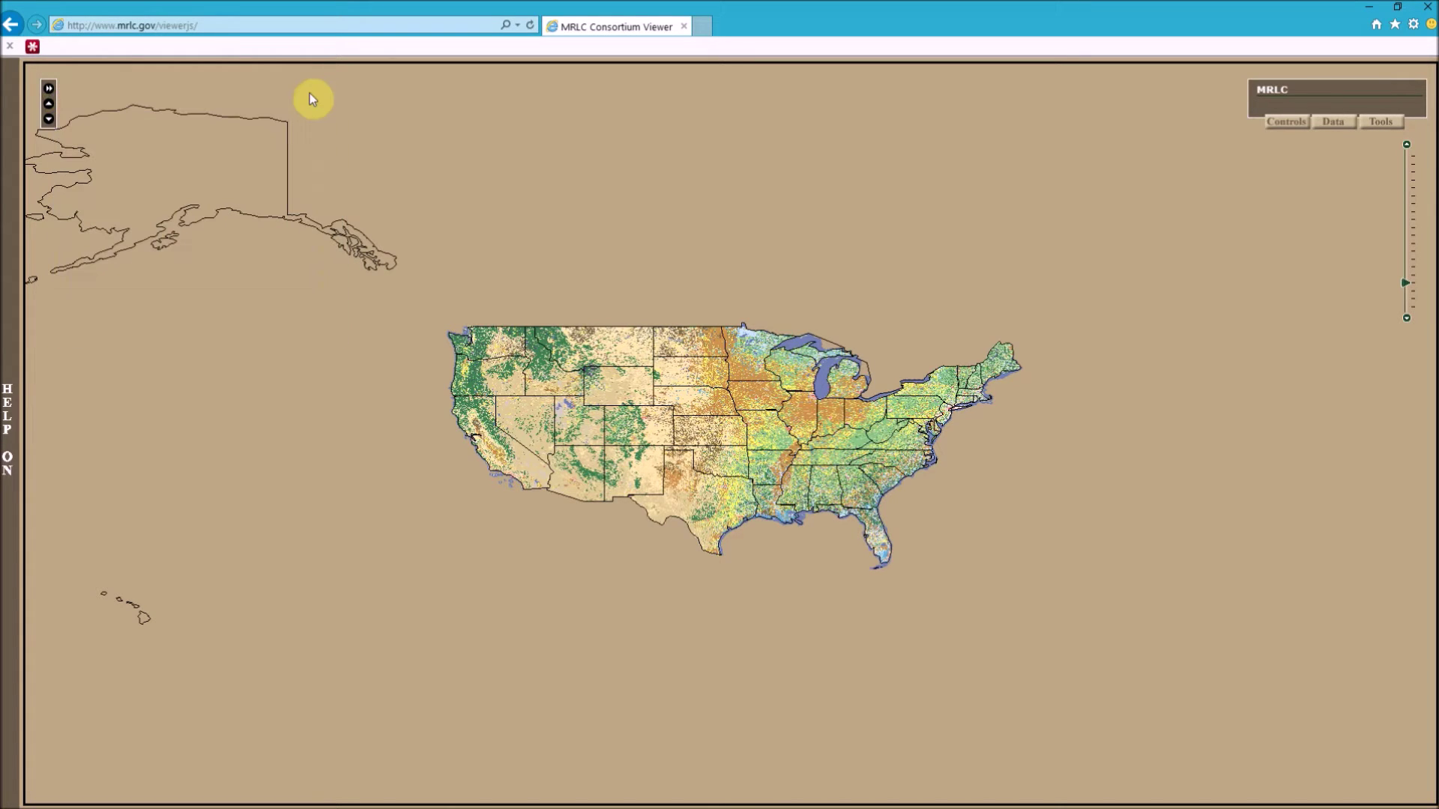
scroll(643, 438, "up", 1)
double_click(639, 436)
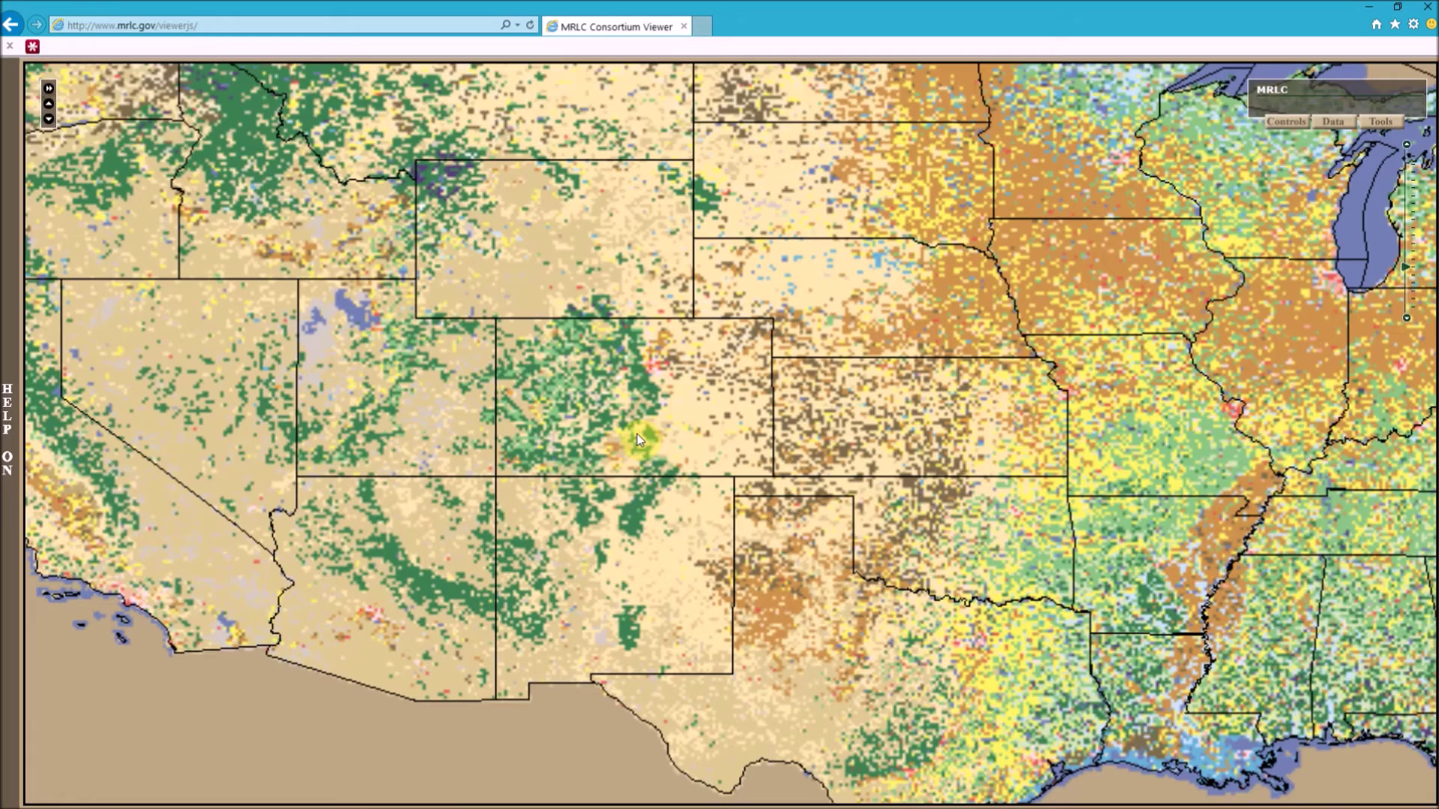
scroll(637, 430, "up", 1)
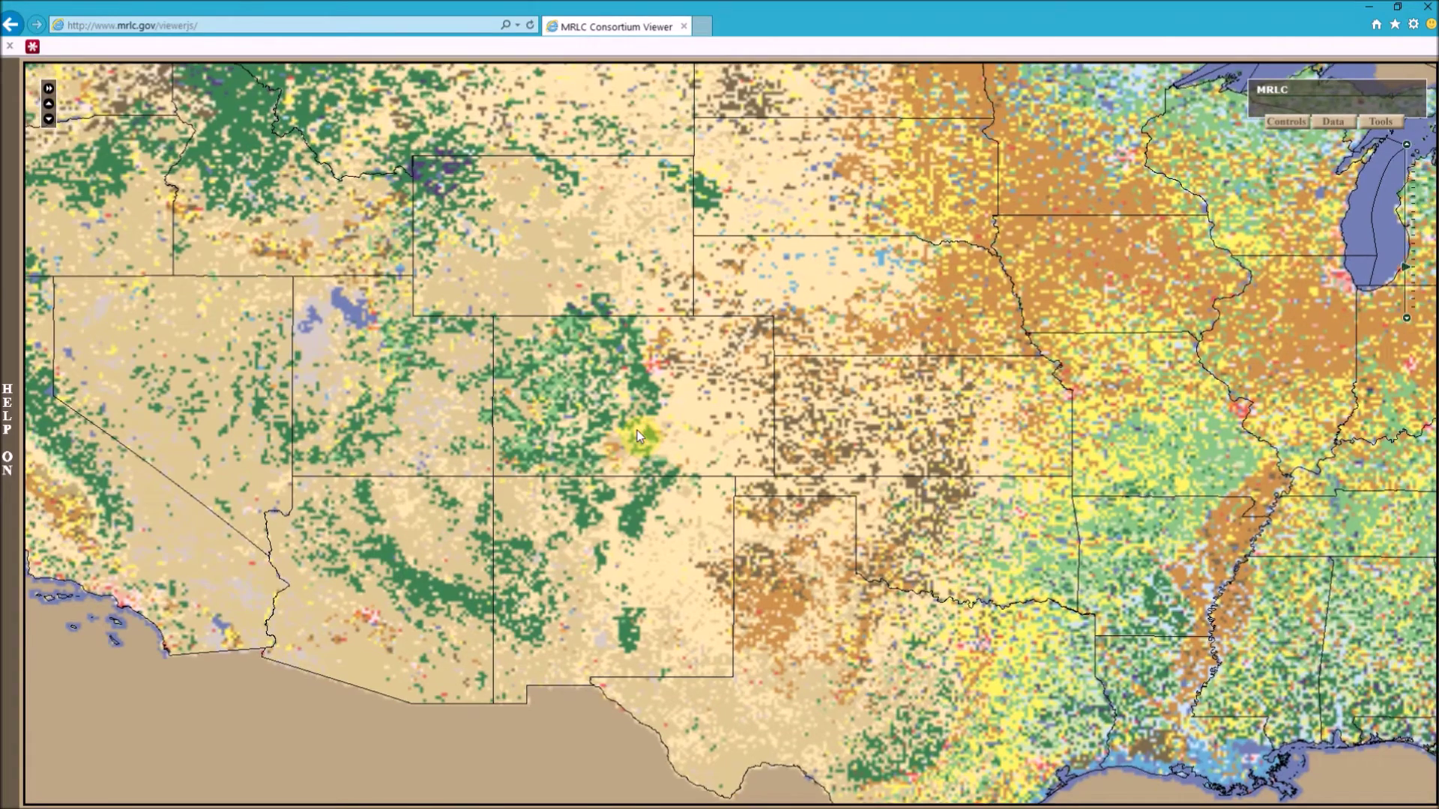
scroll(637, 430, "up", 1)
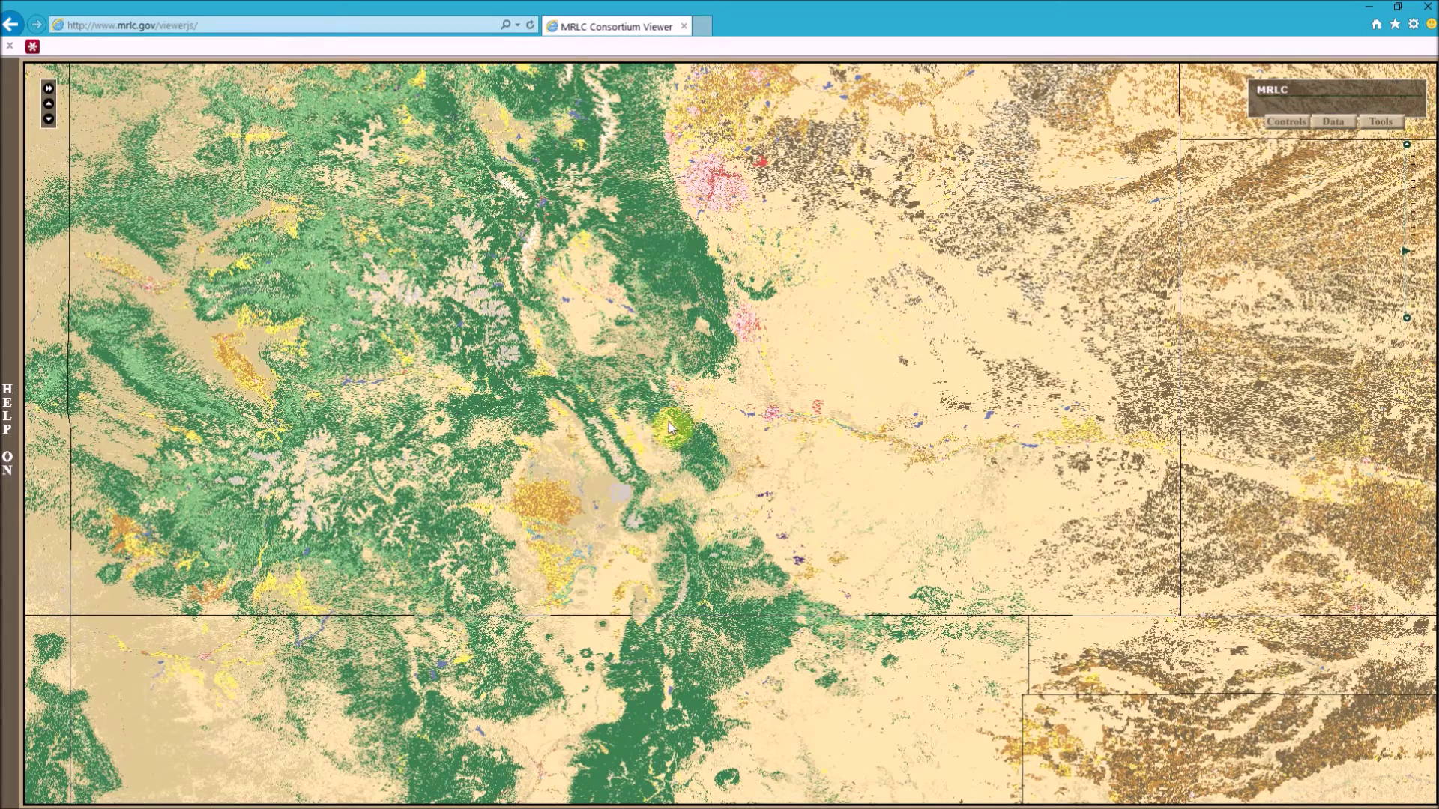
left_click_drag(662, 415, 651, 467)
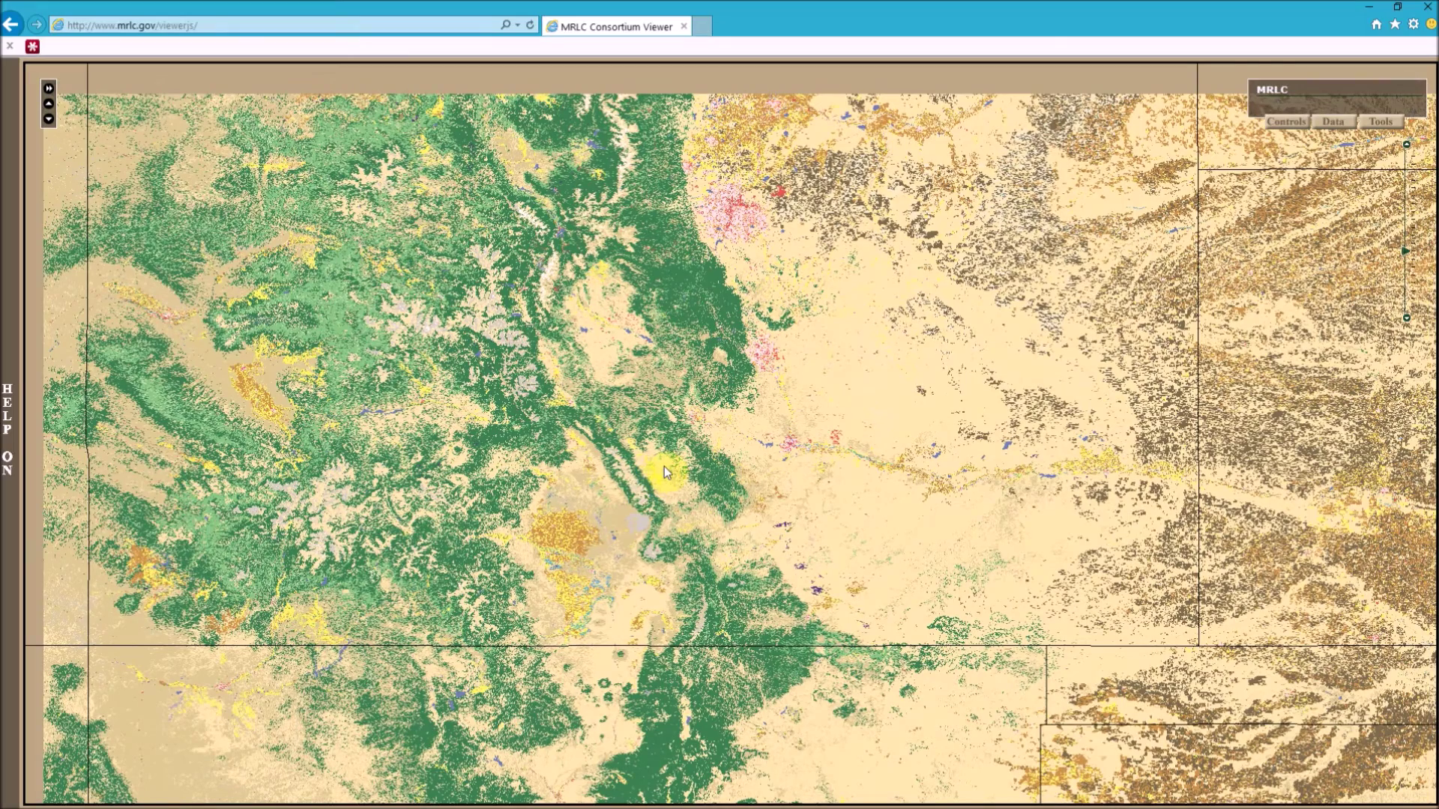
scroll(664, 466, "up", 1)
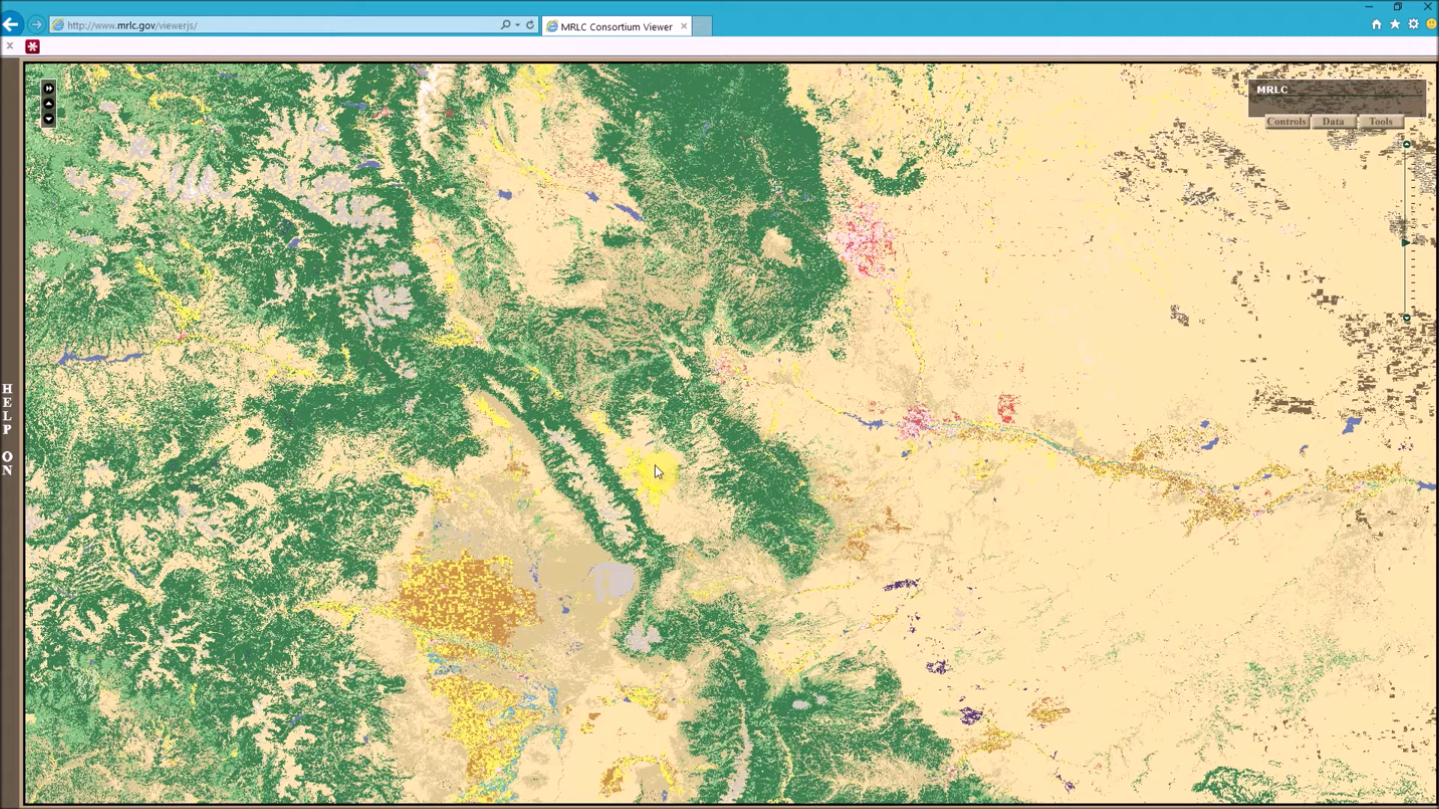
left_click(1341, 120)
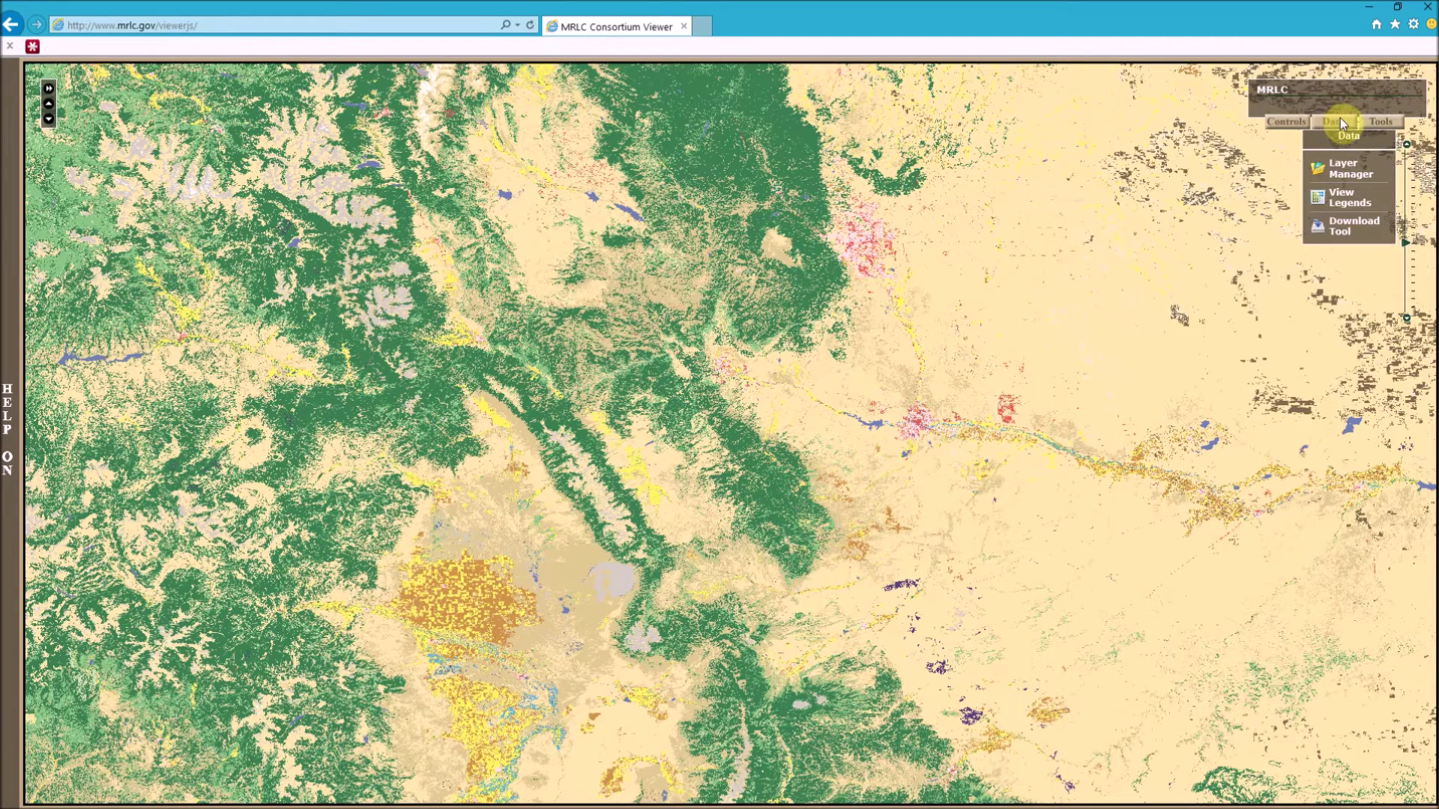
Step: In the Download Tool, select NLCD 1992 (CONUS) land cover and 1/3 arc second NED, with the rectangle area tool
left_click(1346, 228)
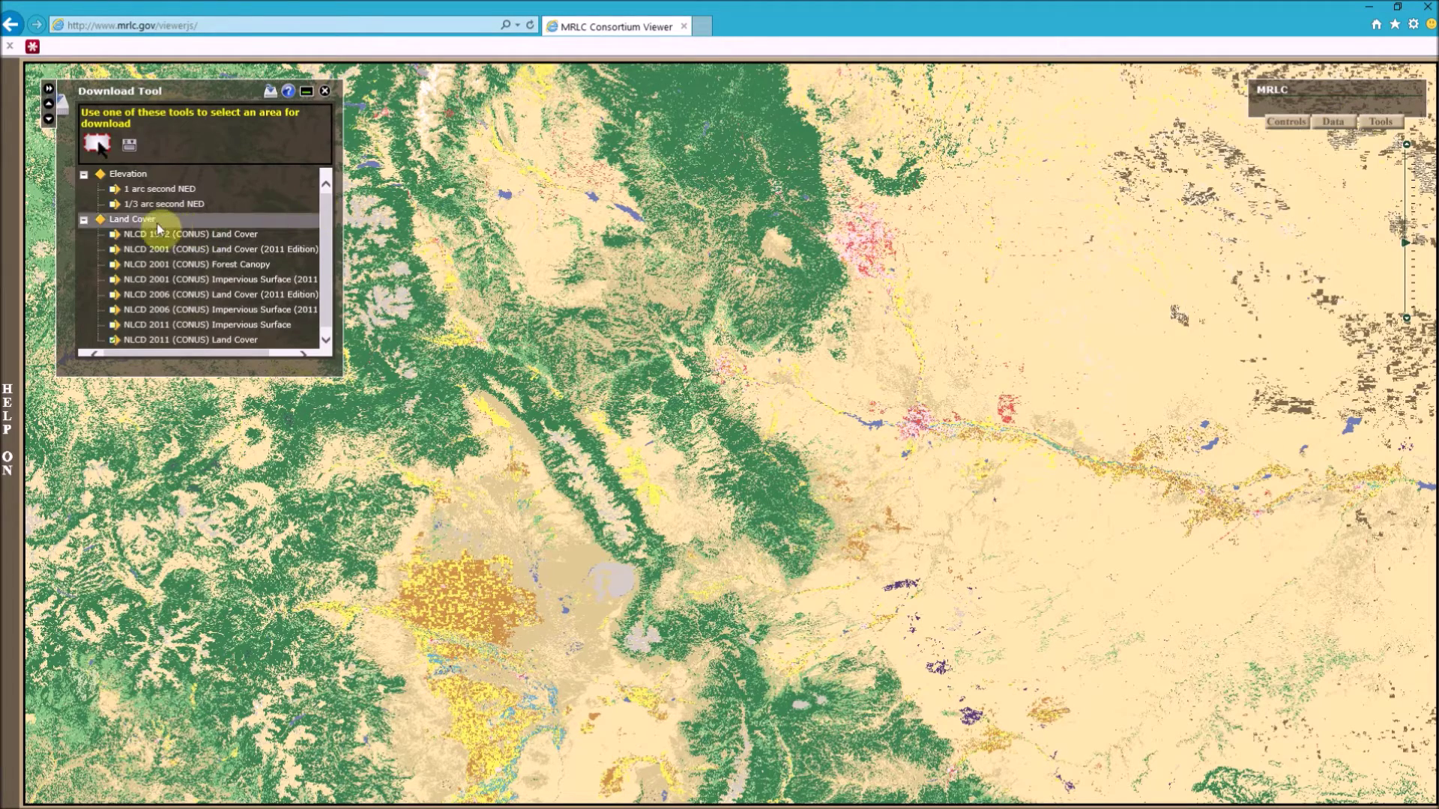
left_click_drag(326, 210, 330, 255)
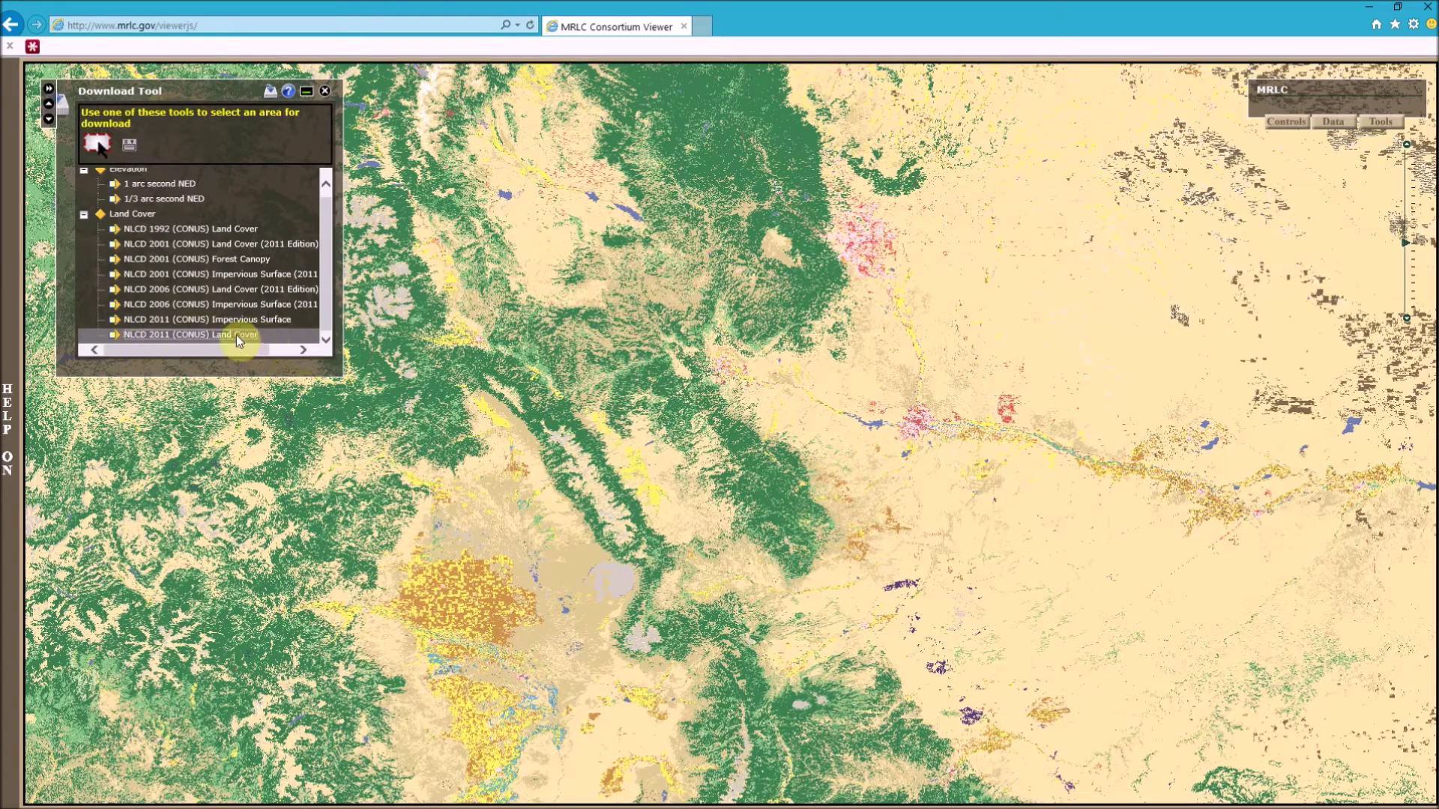
left_click(129, 336)
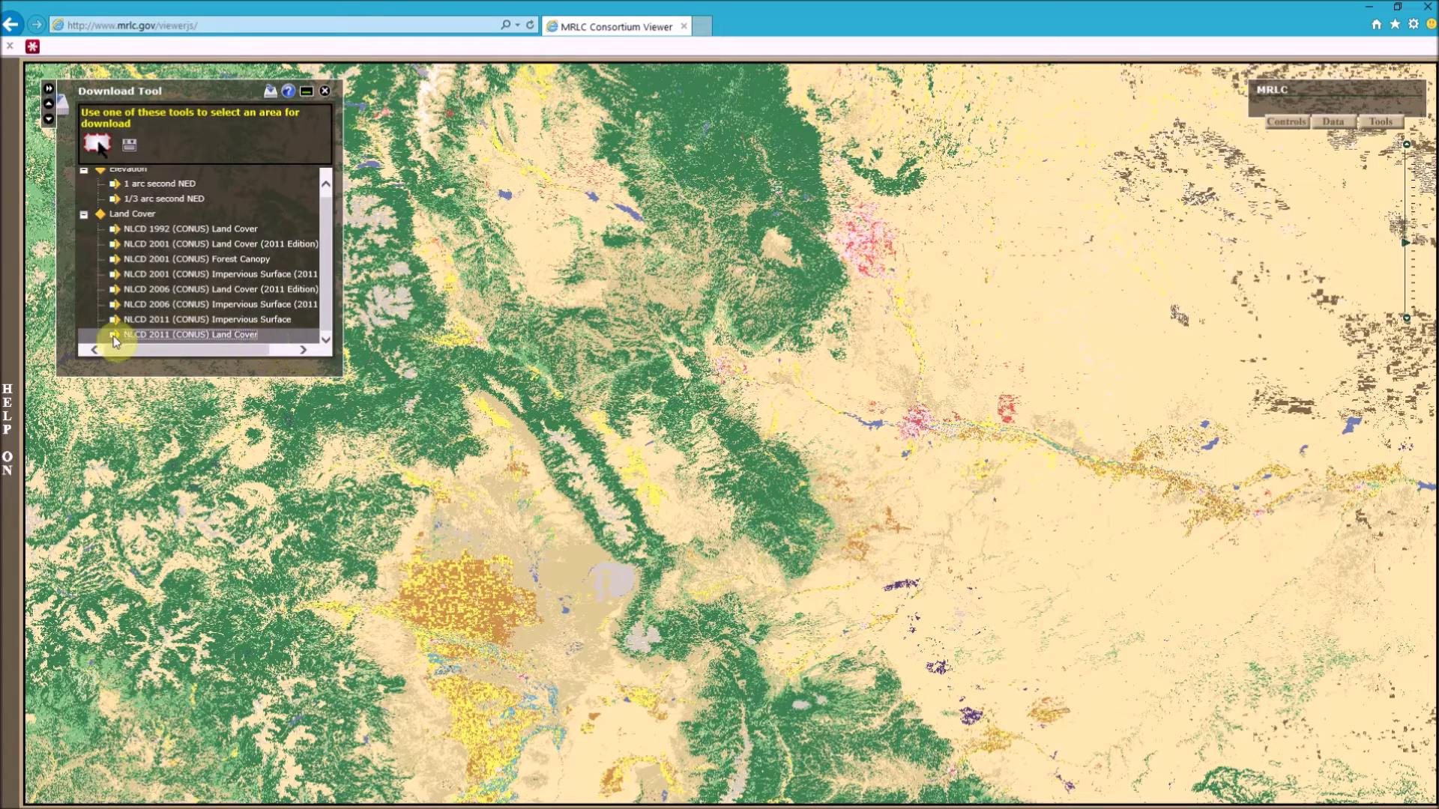
left_click(112, 232)
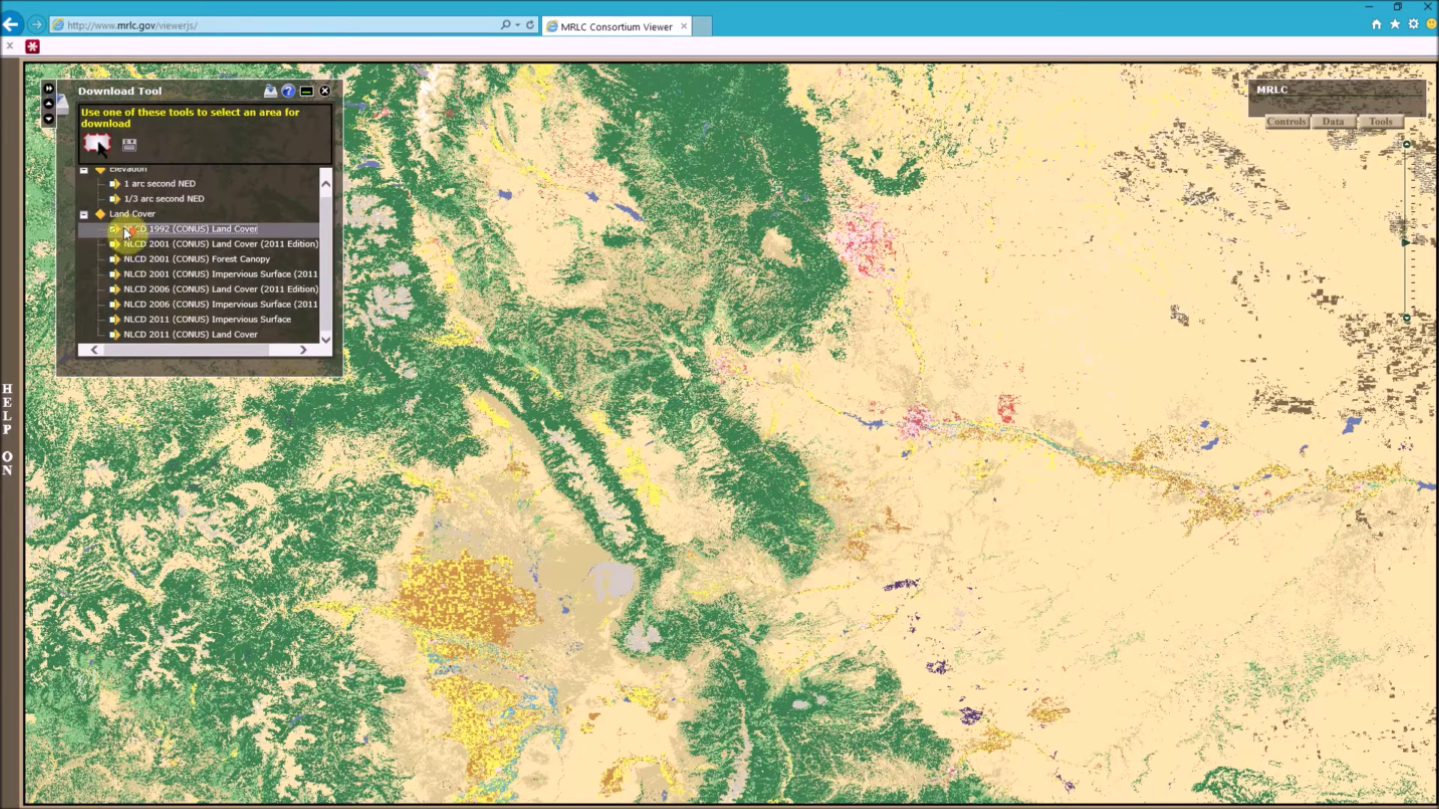
scroll(126, 234, "up", 1)
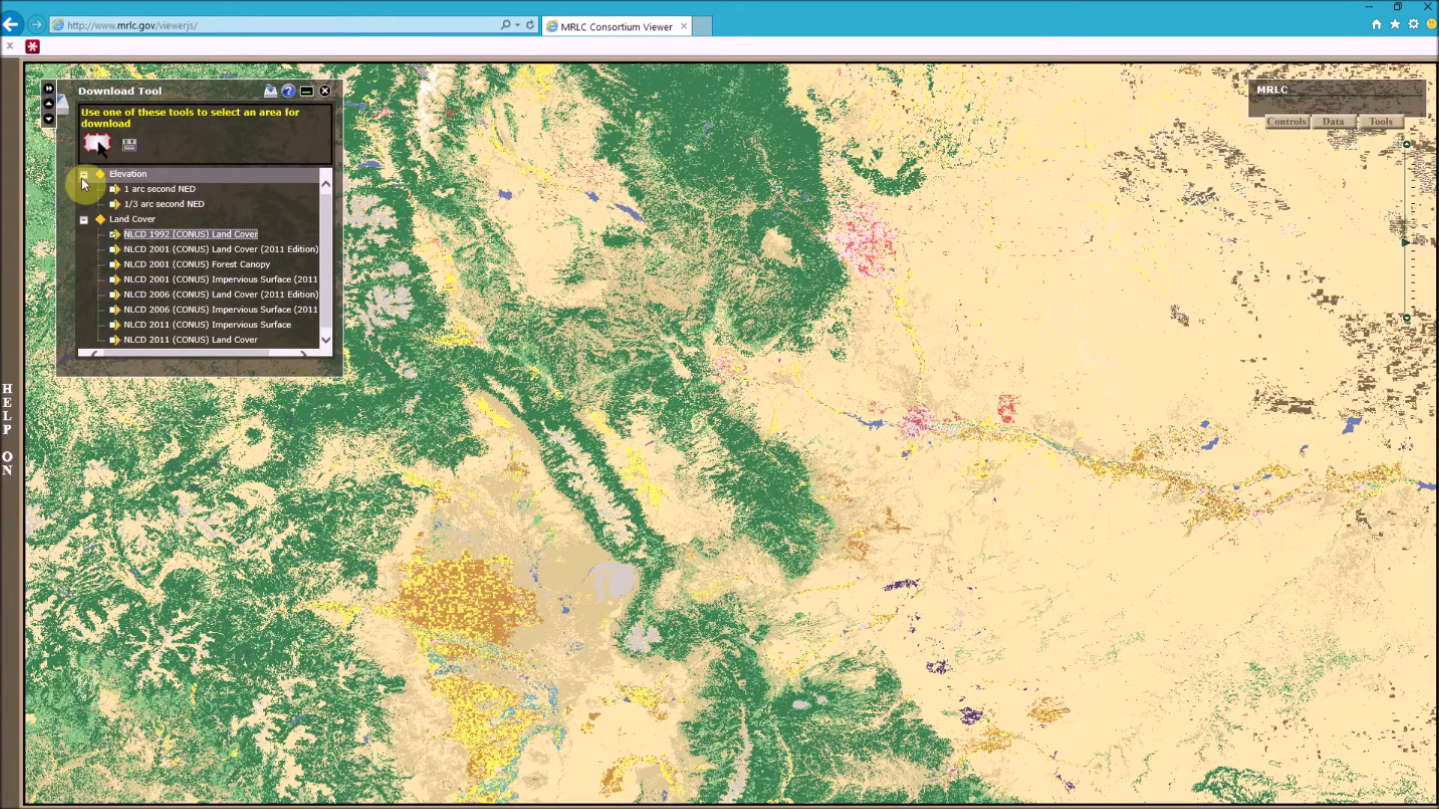
left_click(113, 207)
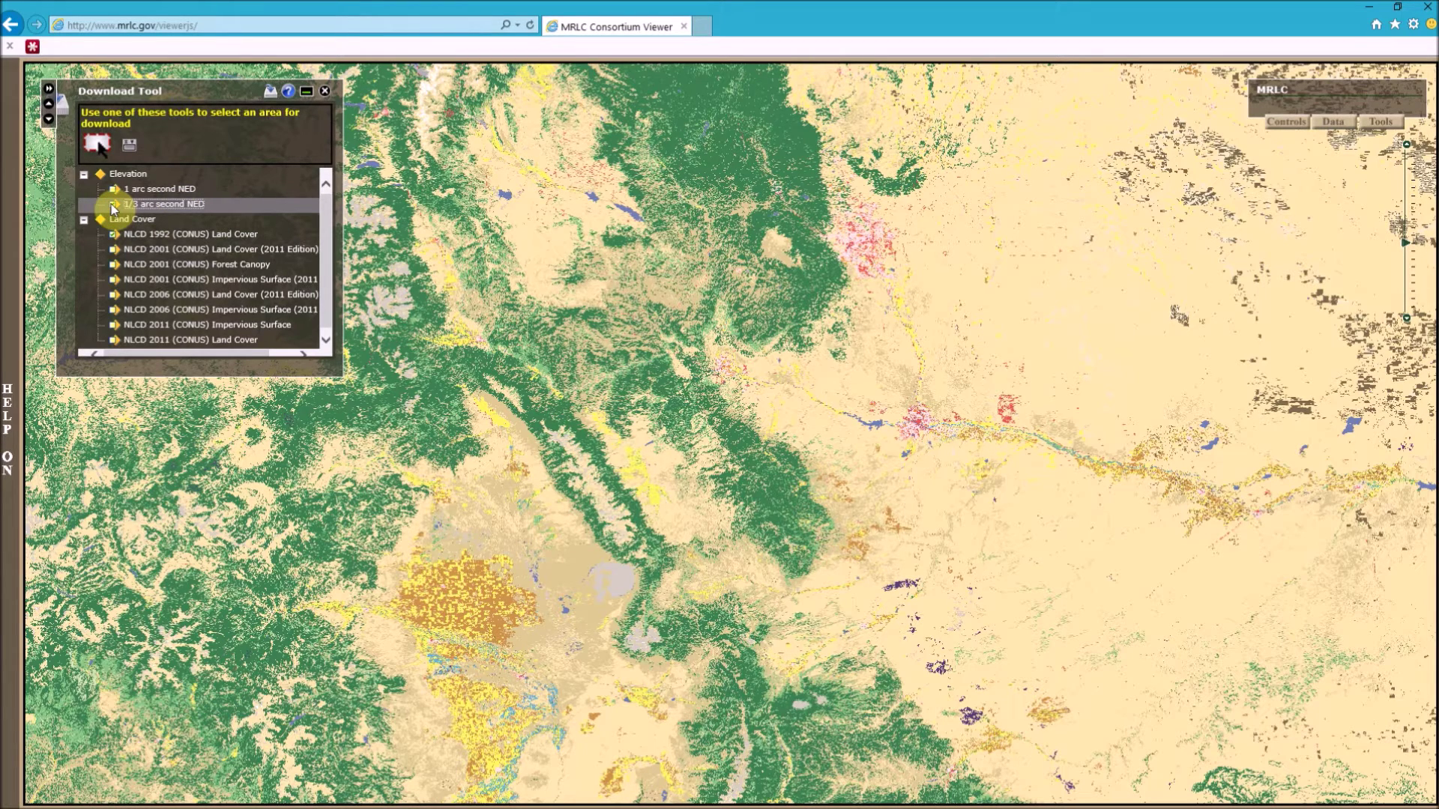
left_click(130, 152)
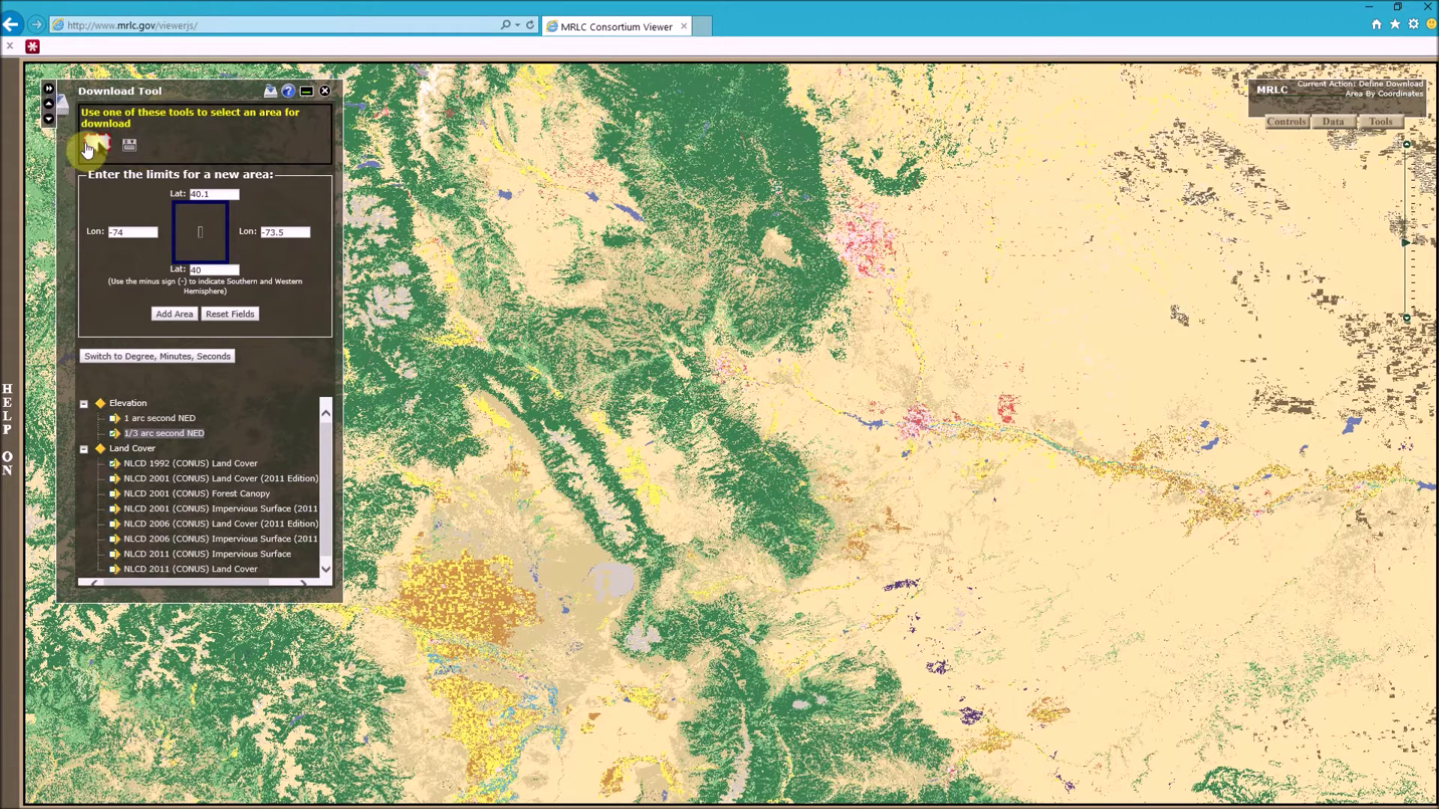
left_click(98, 144)
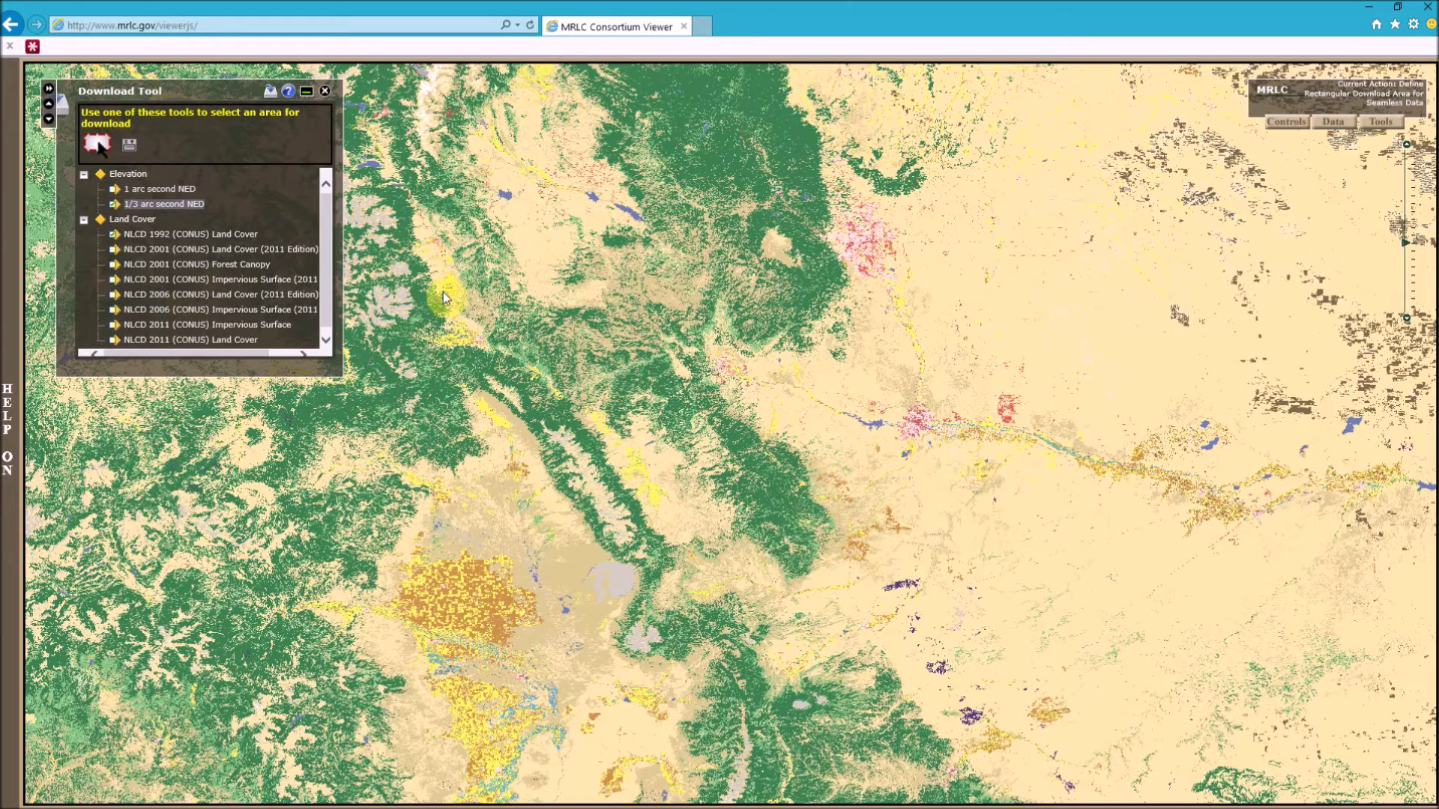
Step: Draw the rectangular download area over the Colorado region on the map
left_click_drag(529, 408, 806, 577)
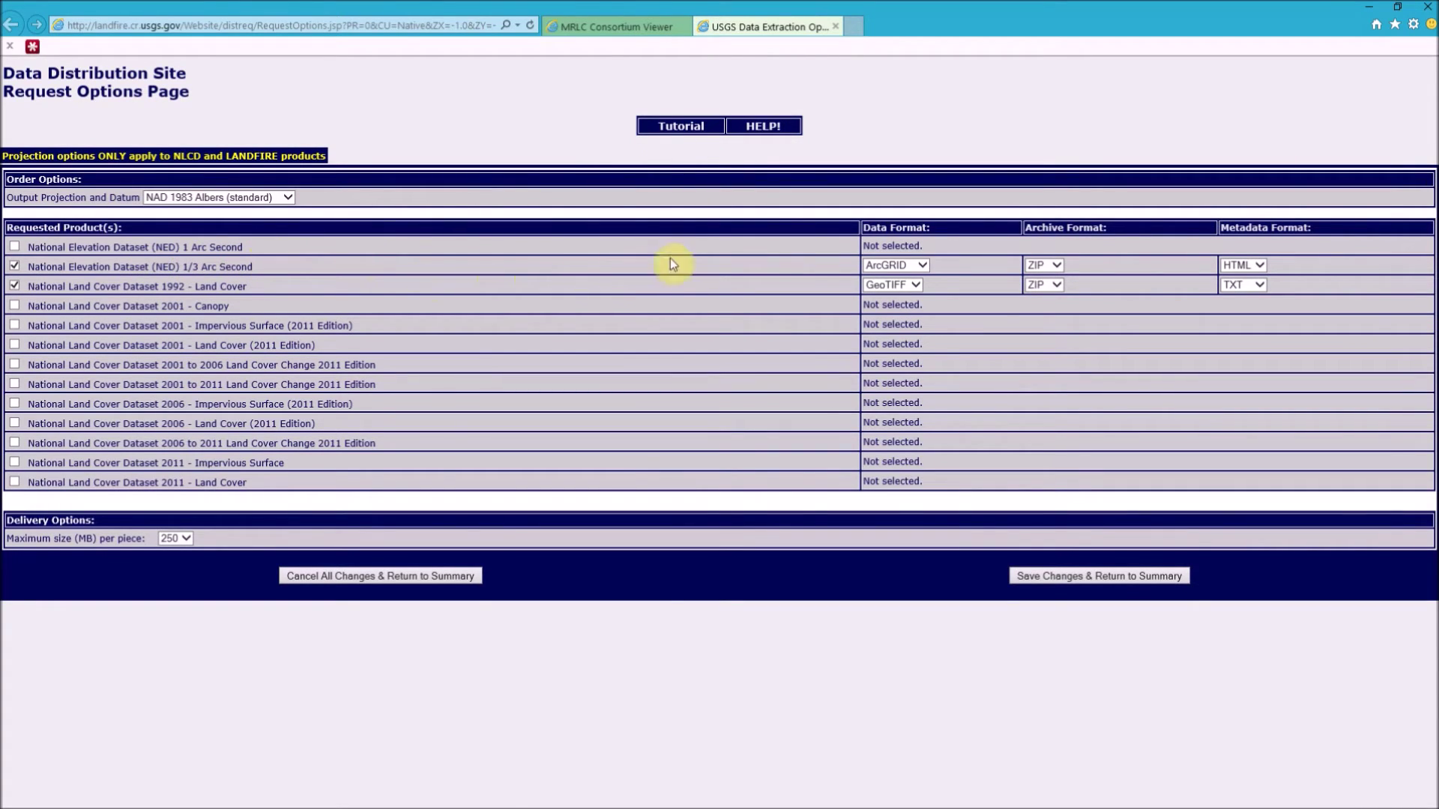
Step: Set the NED data format to GeoTIFF, save the change, and start the NED extraction
left_click(921, 264)
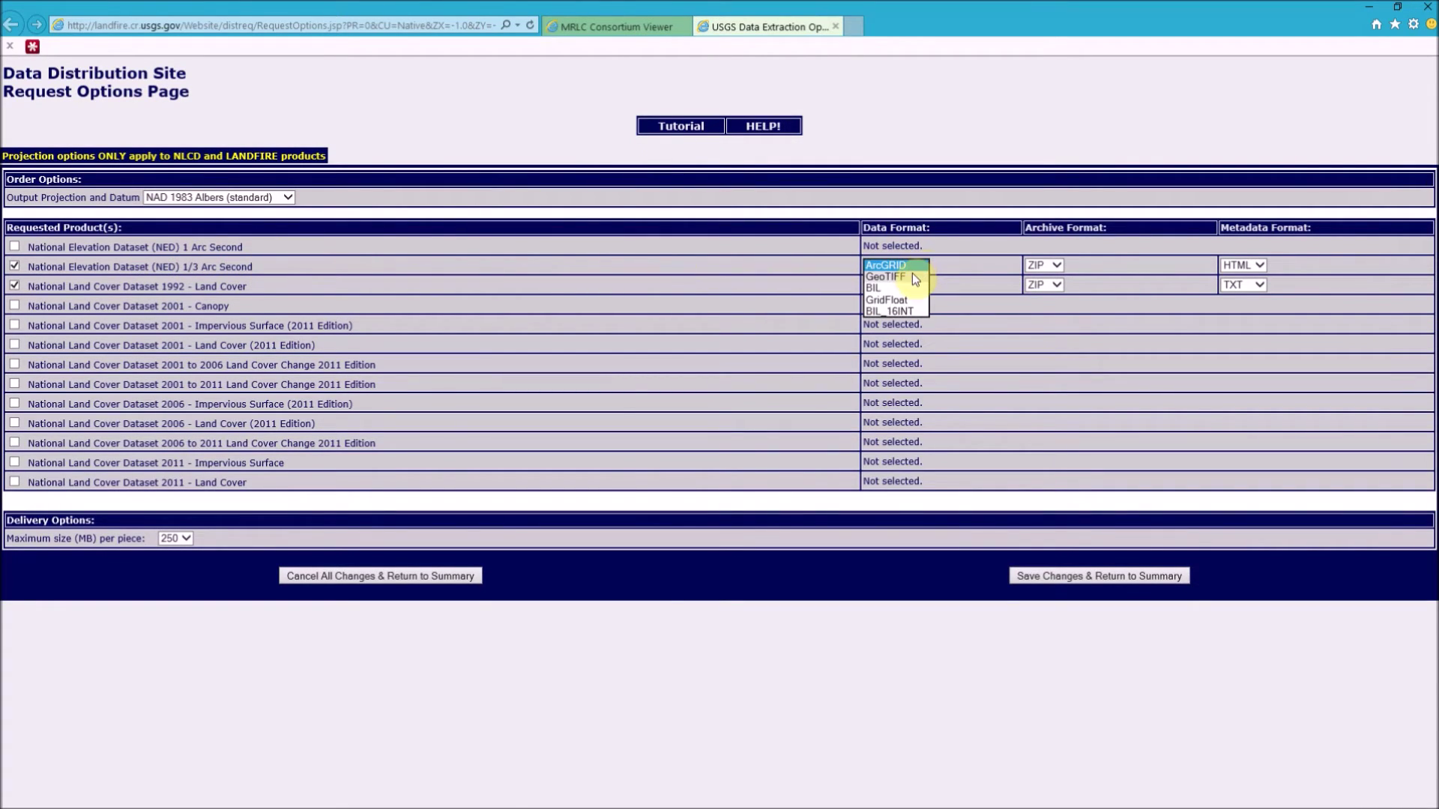
left_click(911, 272)
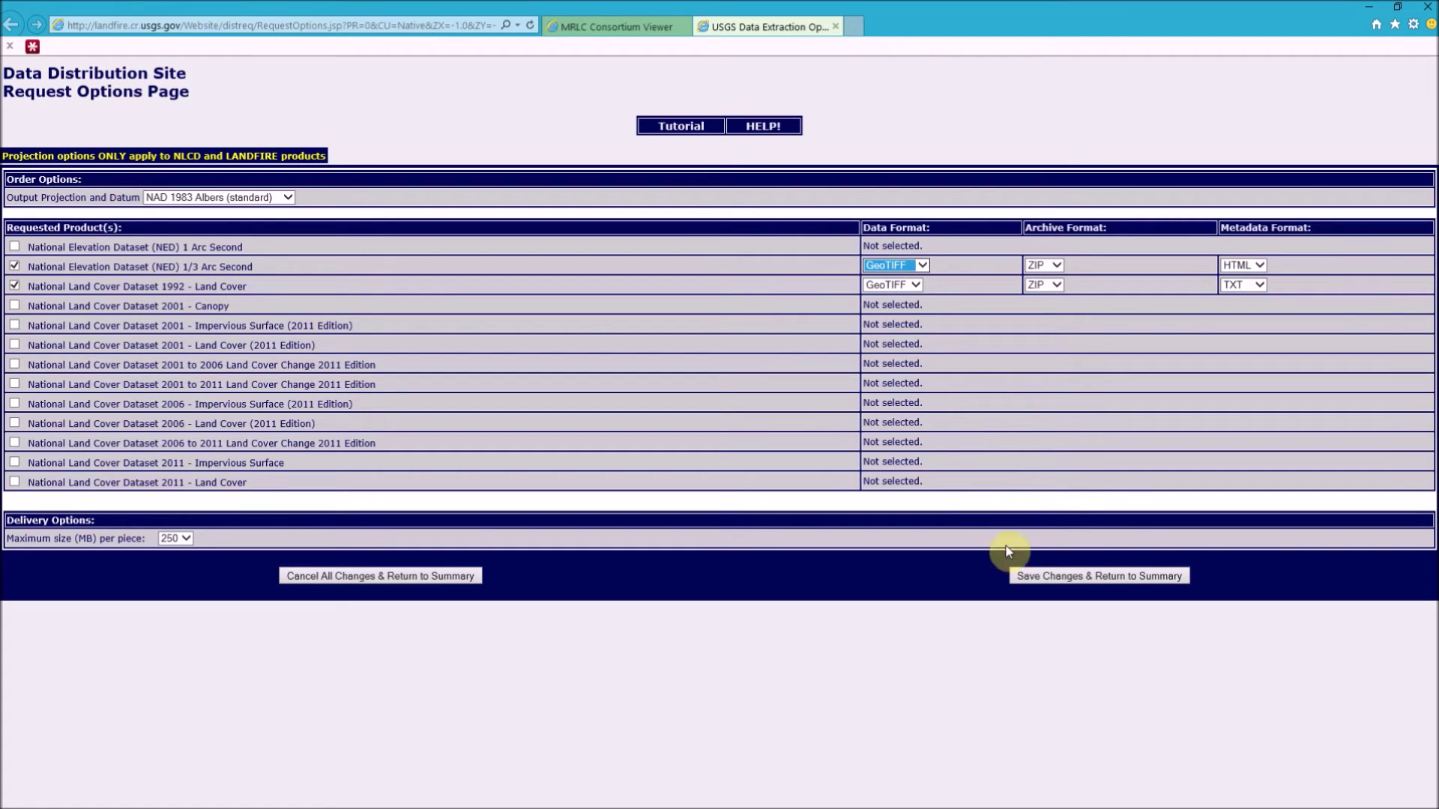
left_click(1062, 584)
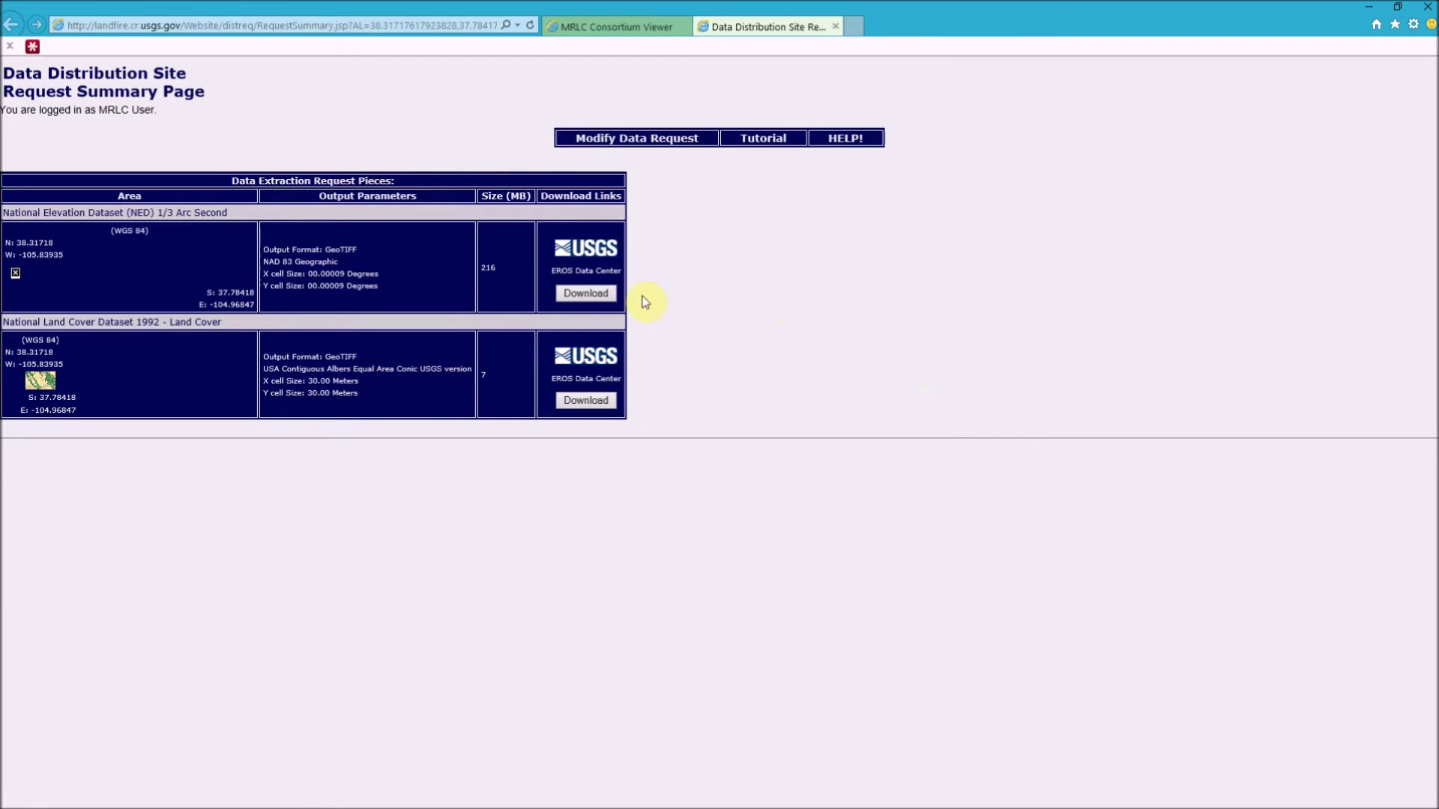
left_click(579, 296)
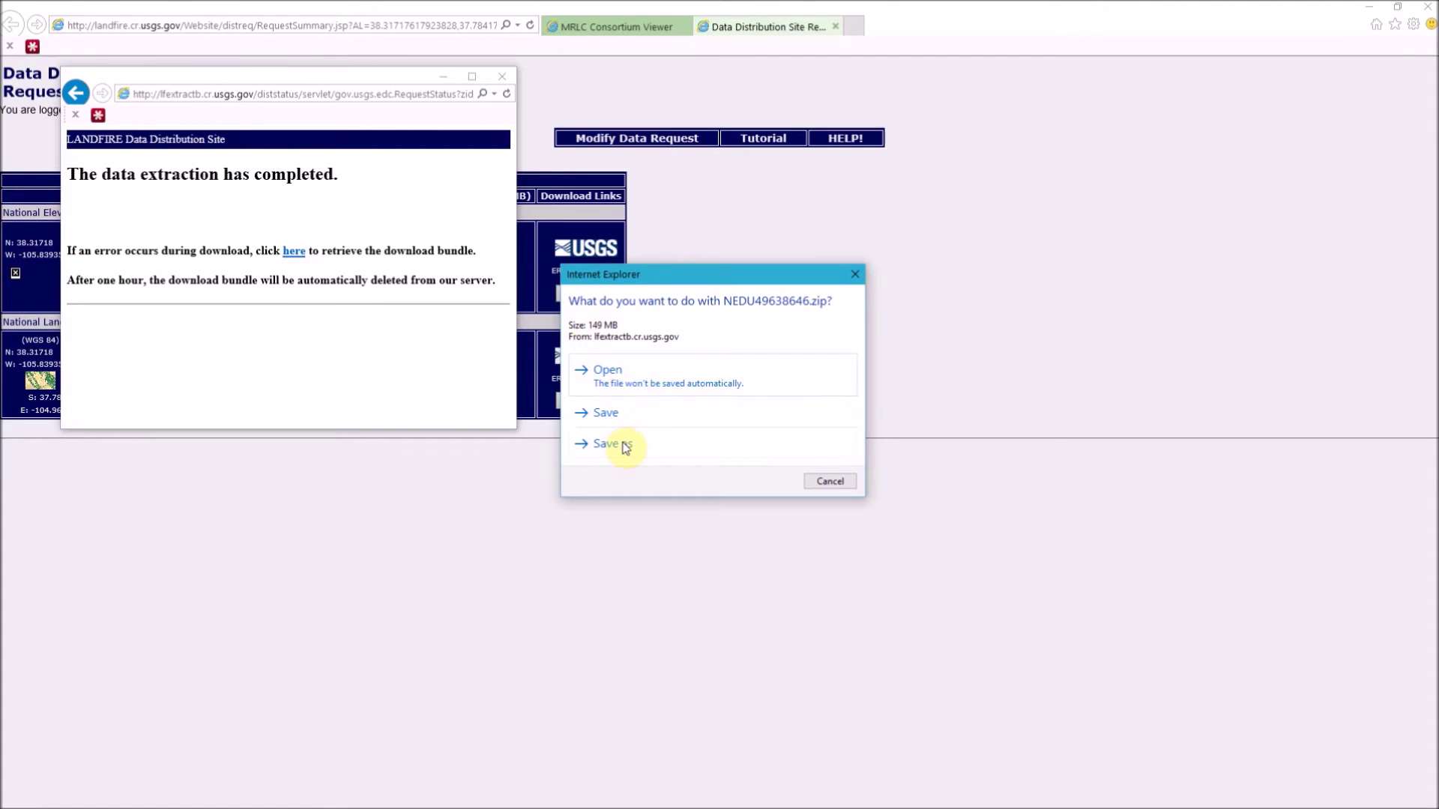
Step: Save NEDU49638646.zip into the EXAMPLE1\AERMAP\NED folder
left_click(609, 444)
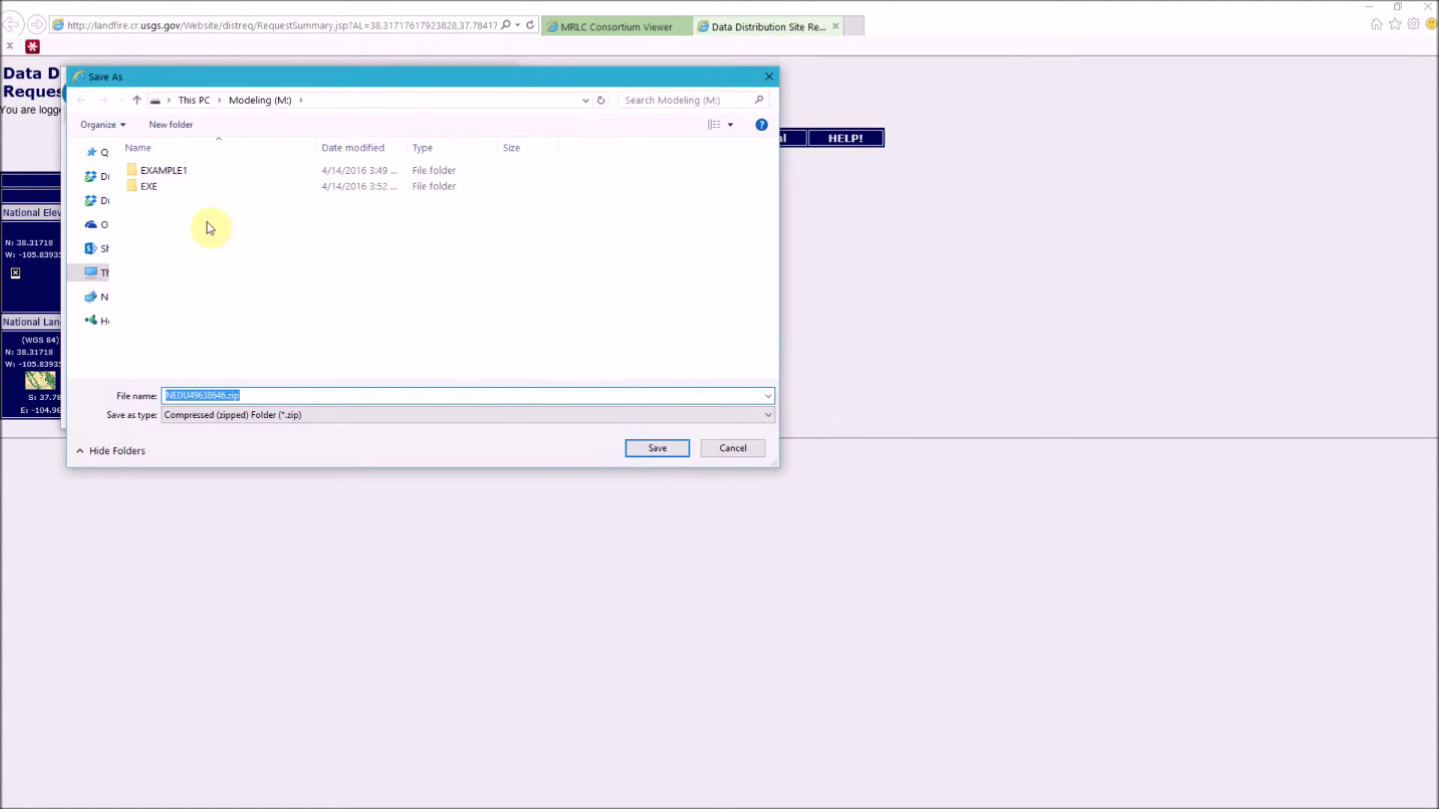
double_click(165, 171)
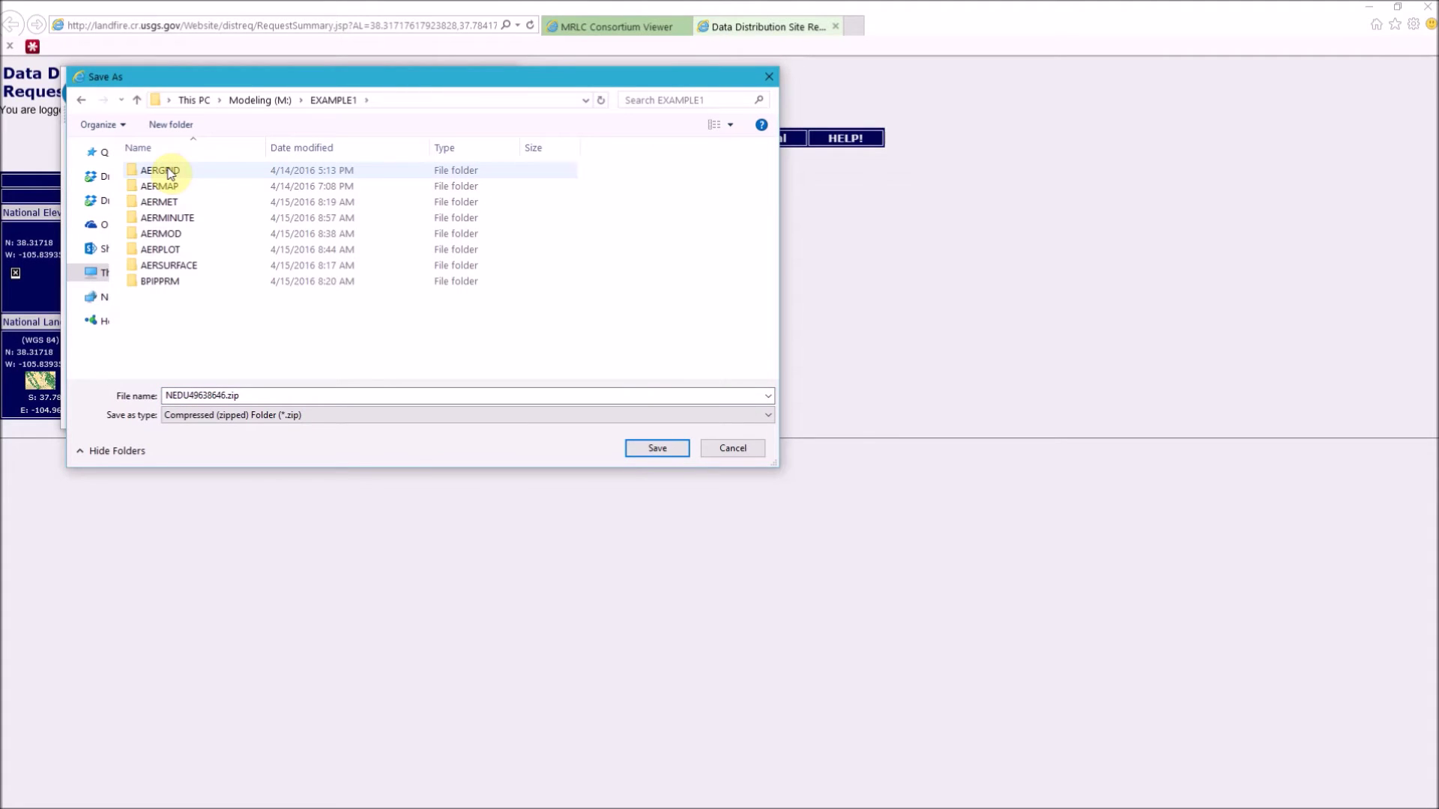
double_click(161, 186)
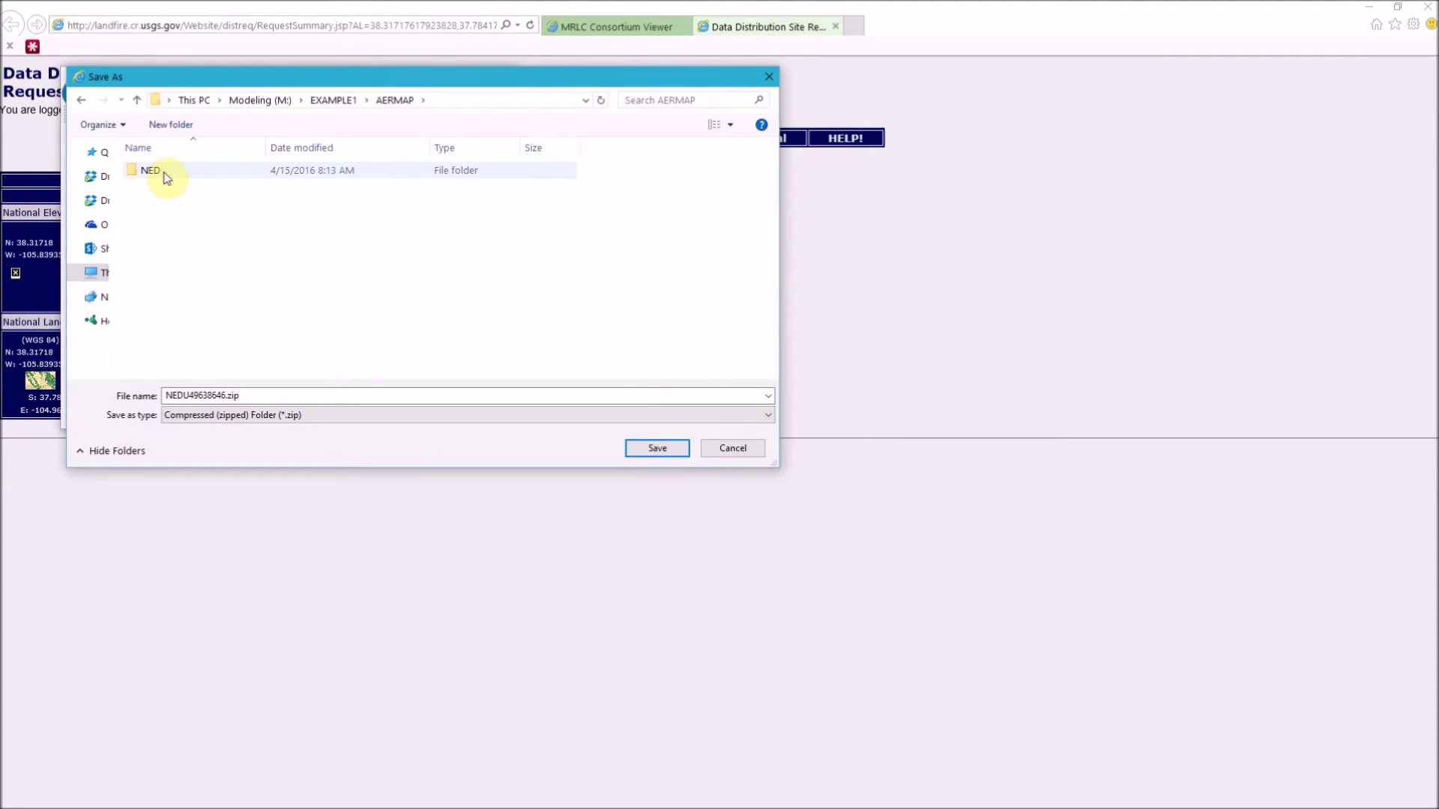
double_click(165, 174)
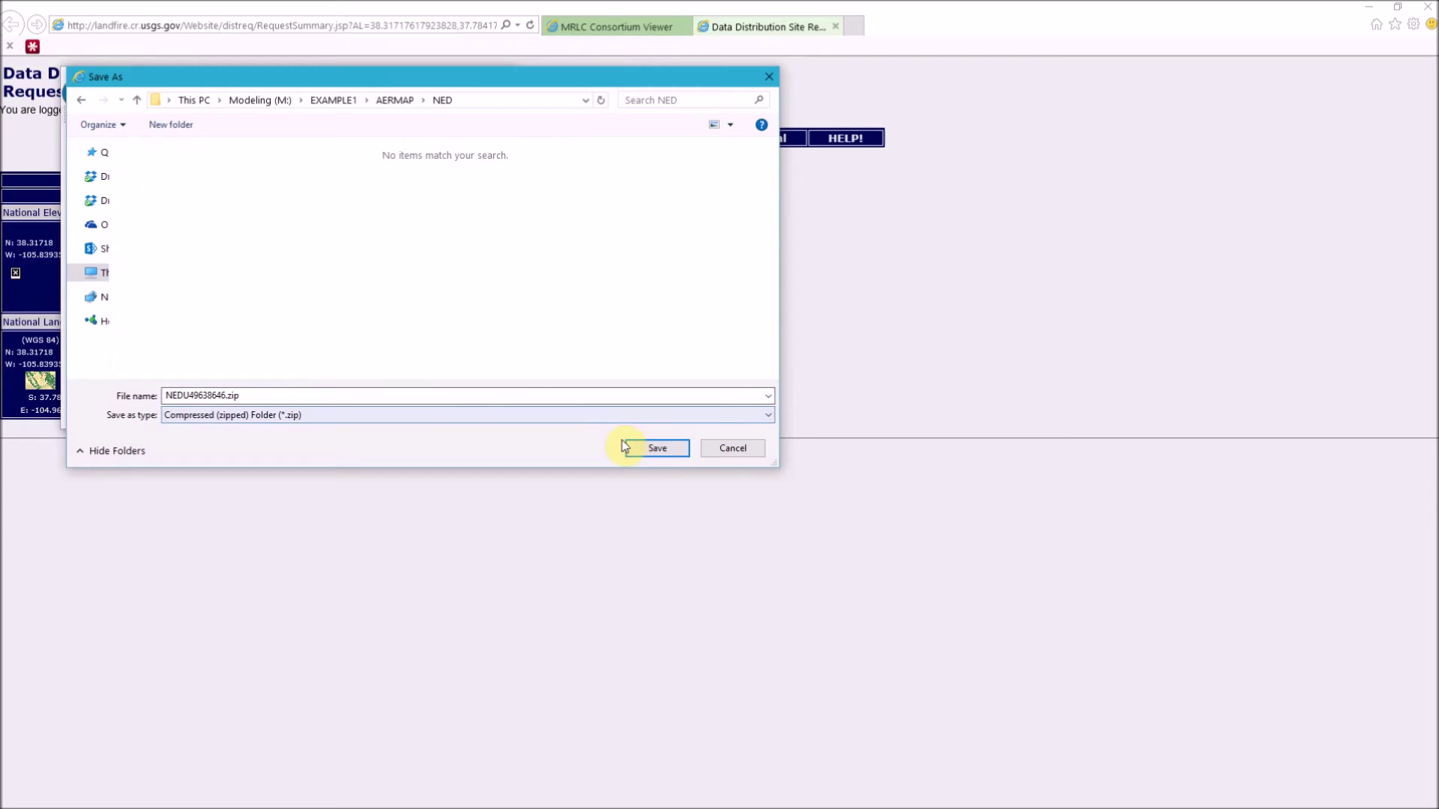
left_click(652, 448)
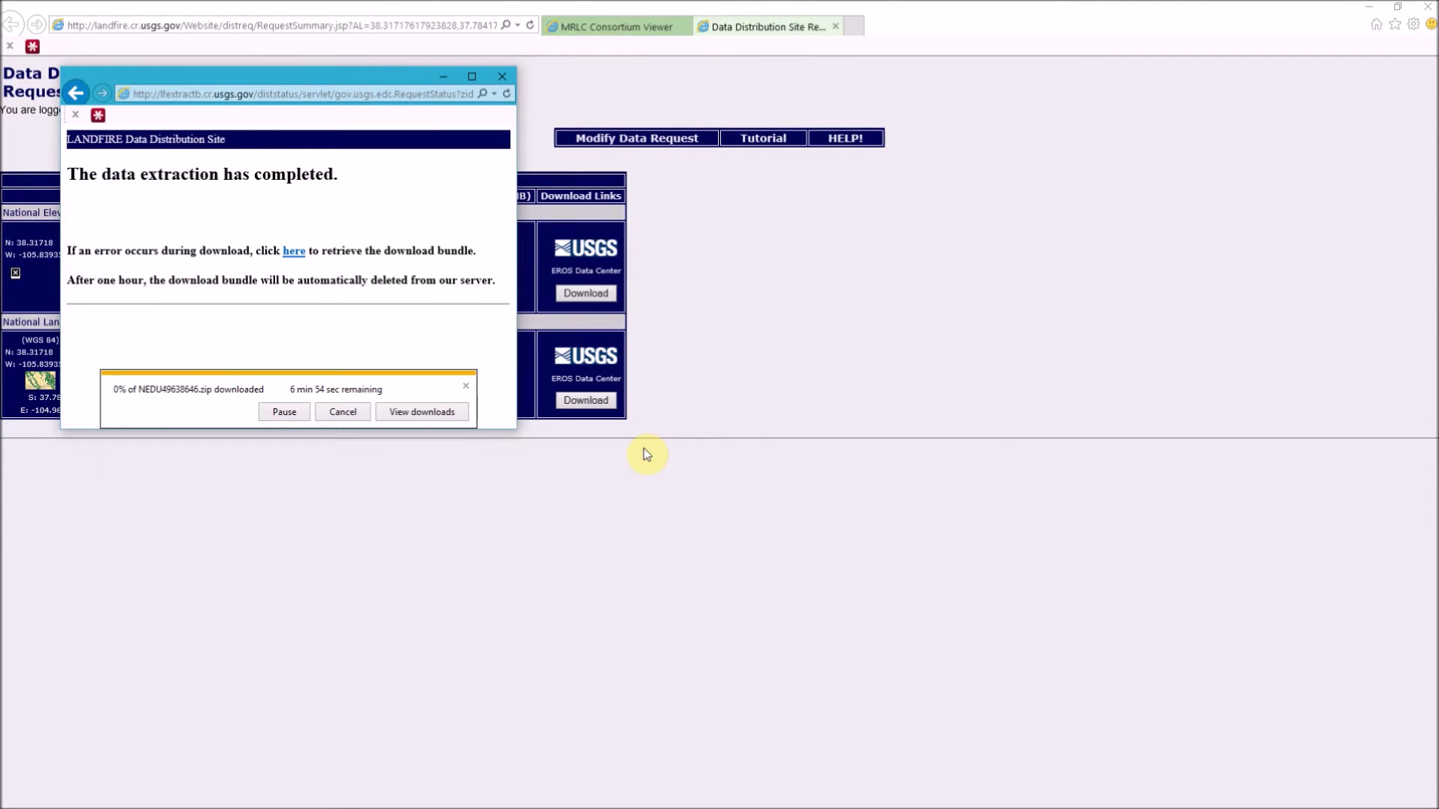
left_click(444, 78)
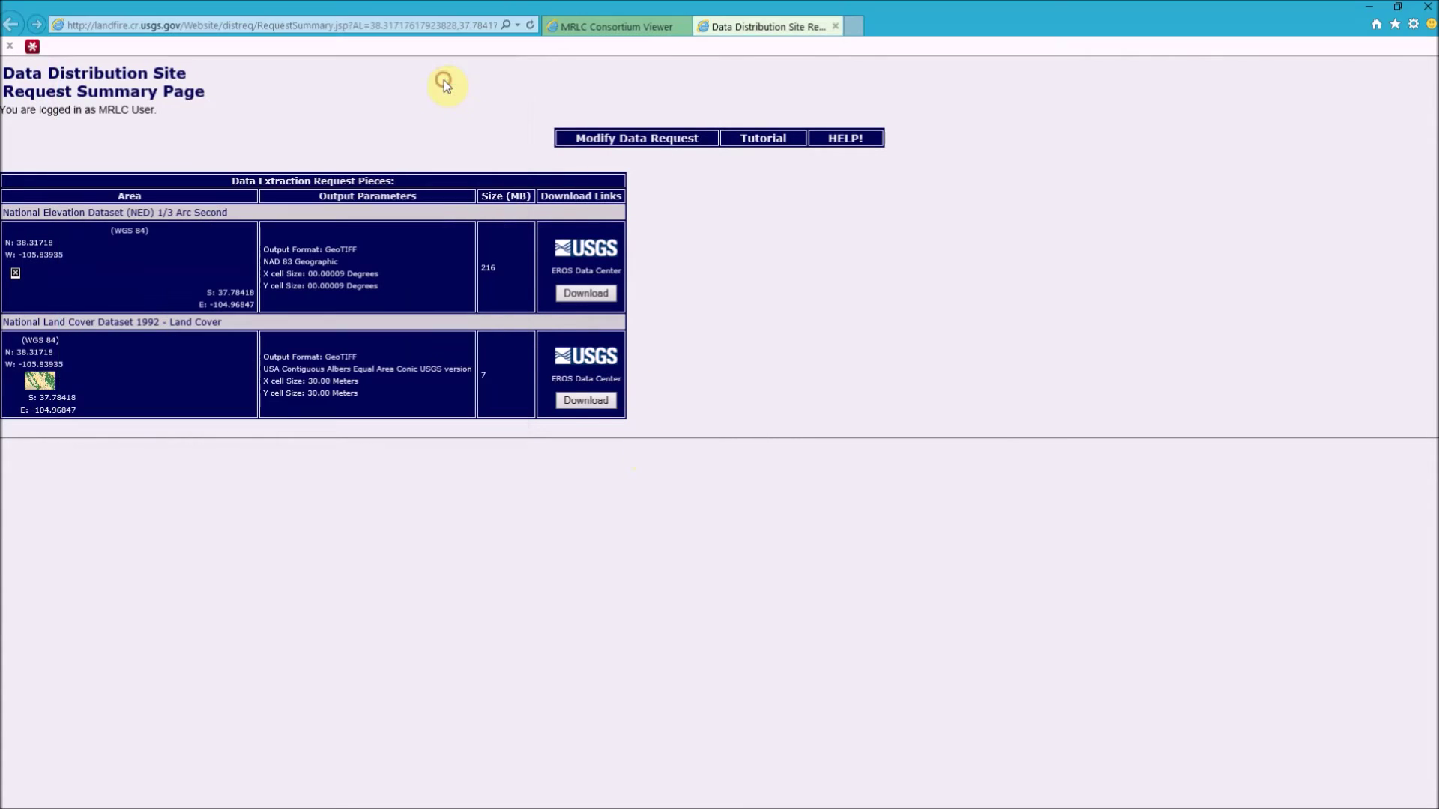
Step: Extract the NLCD 1992 data and save LC9220832831.zip into EXAMPLE1\AERSURFACE\NLCD
left_click(589, 405)
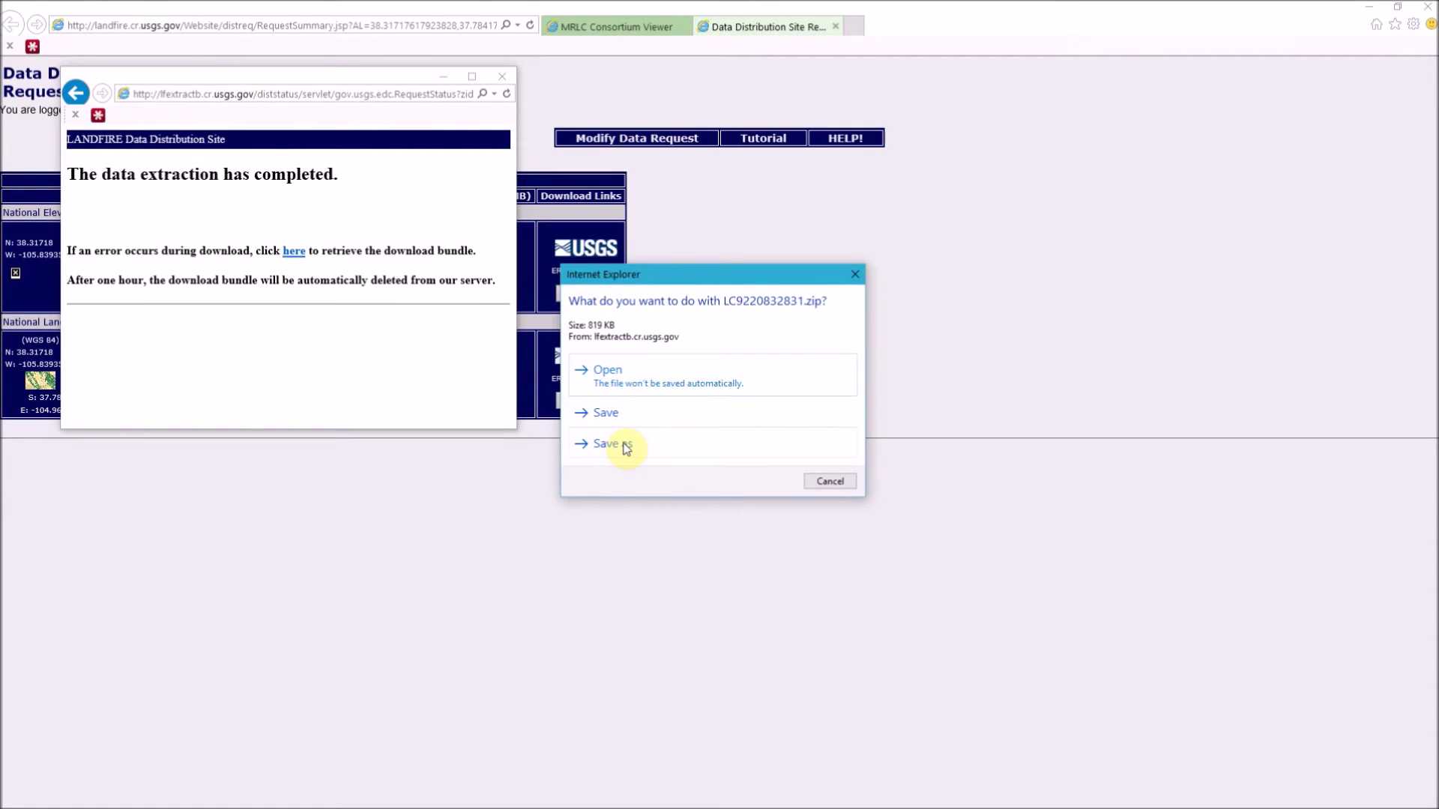
left_click(626, 442)
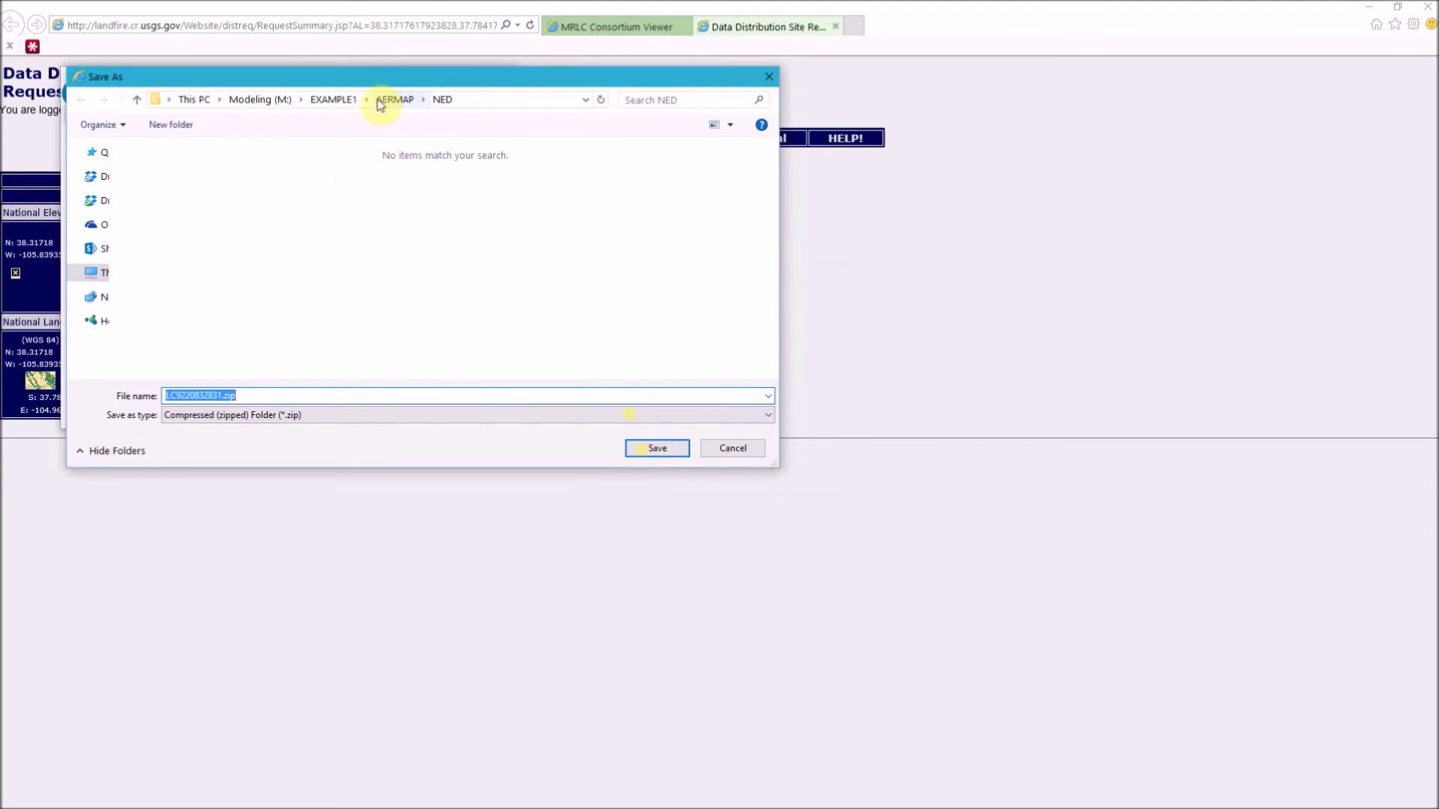
left_click(336, 100)
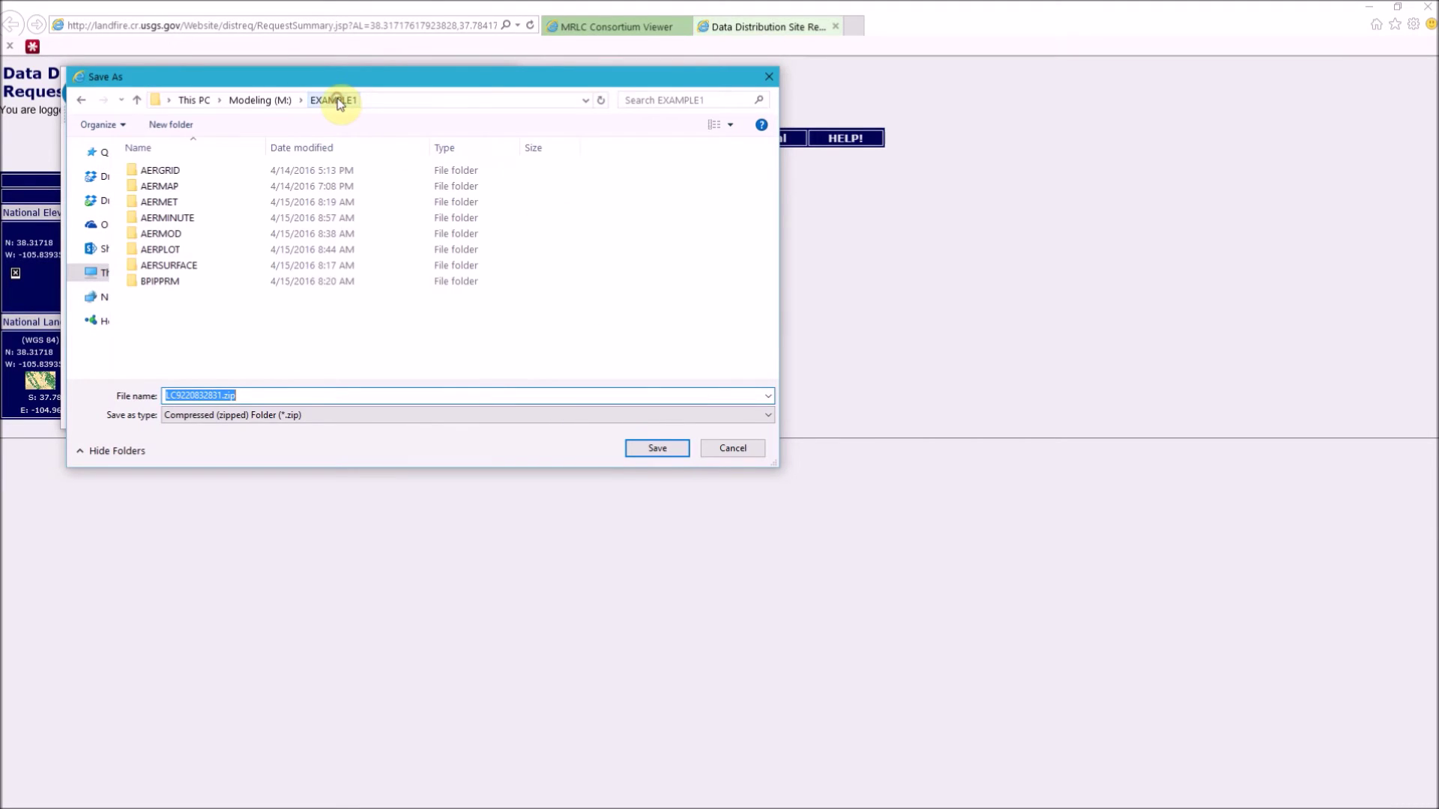
double_click(184, 269)
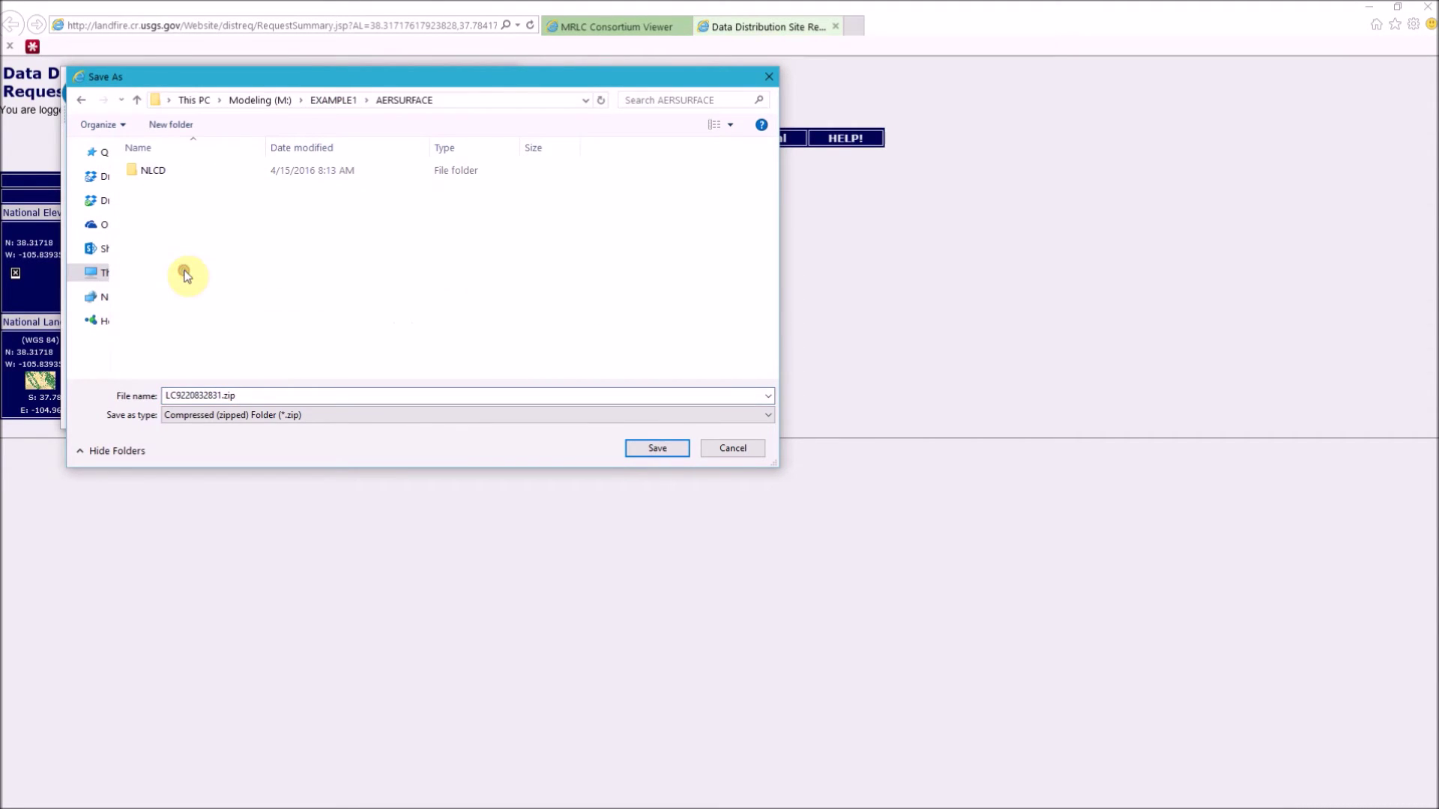
double_click(142, 173)
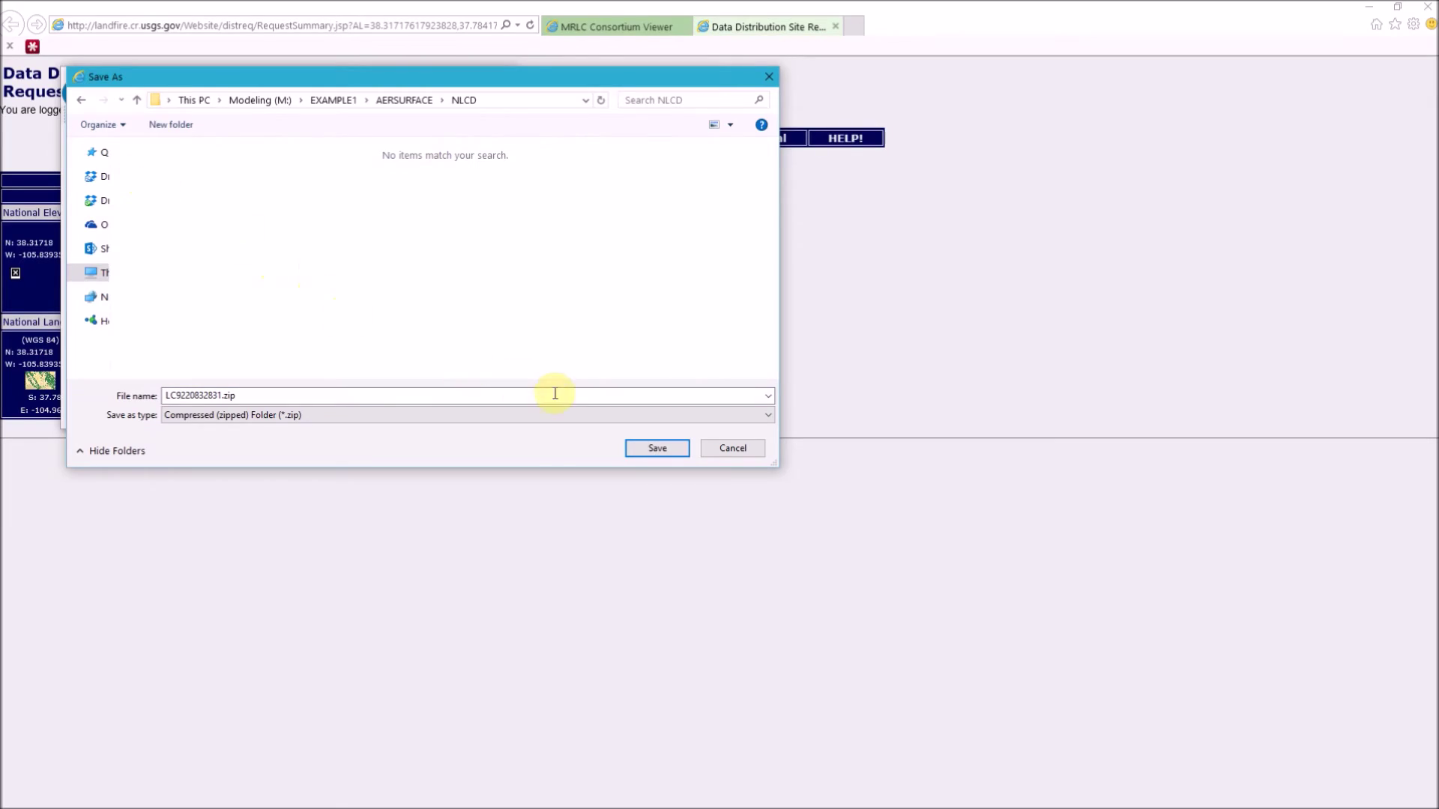
left_click(649, 452)
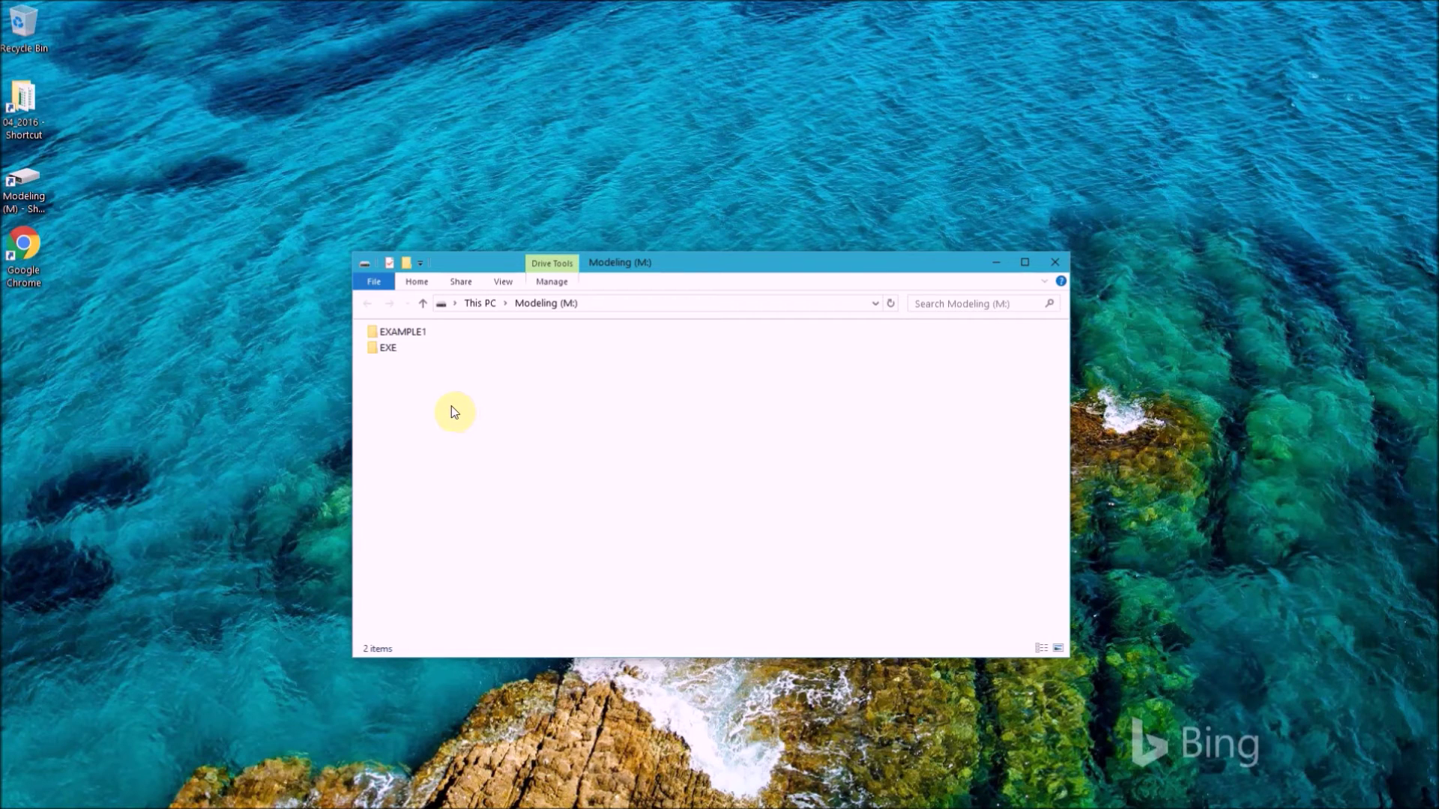
Step: Extract NEDU49638646.zip into the EXAMPLE1\AERMAP\NED folder
double_click(394, 334)
double_click(395, 344)
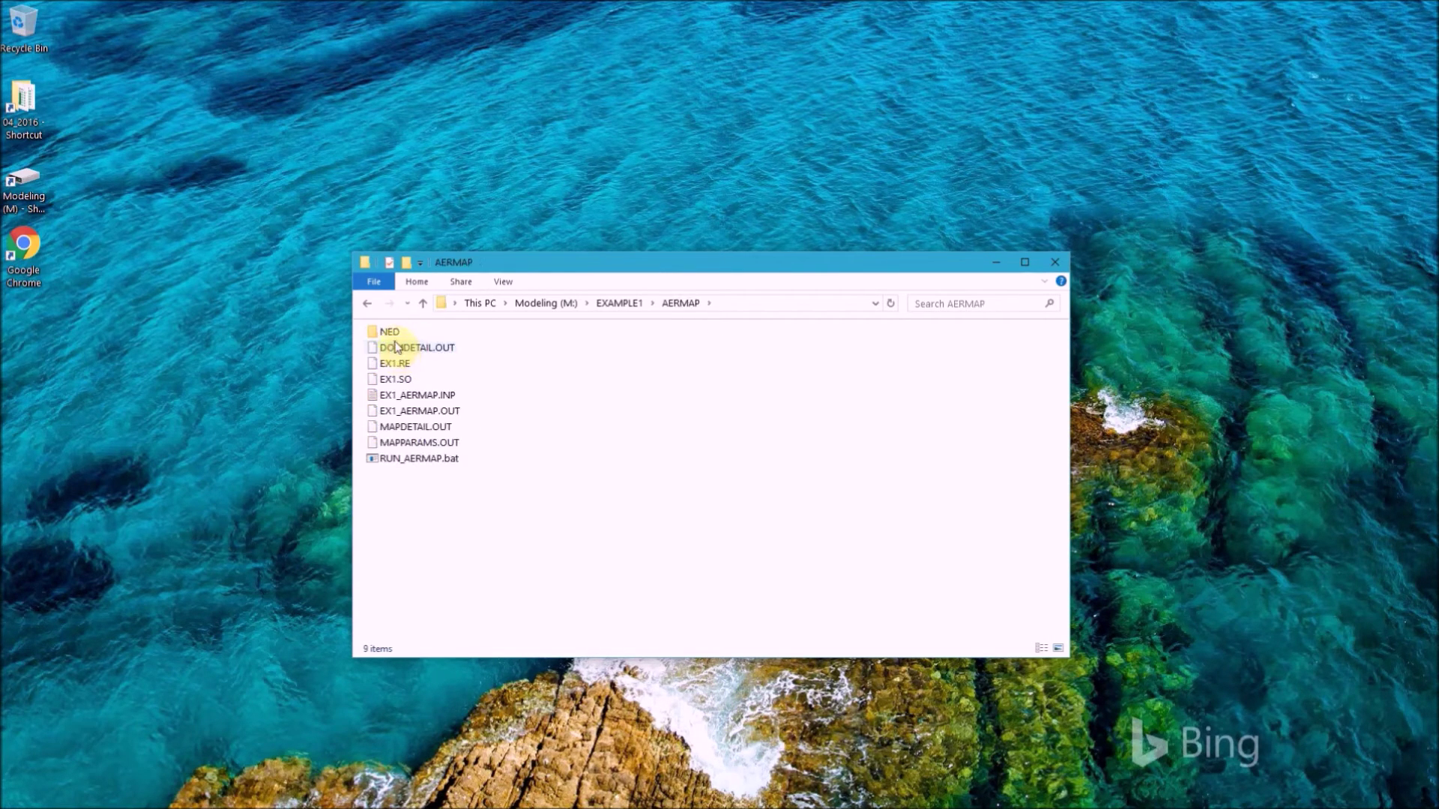
double_click(393, 333)
left_click(395, 337)
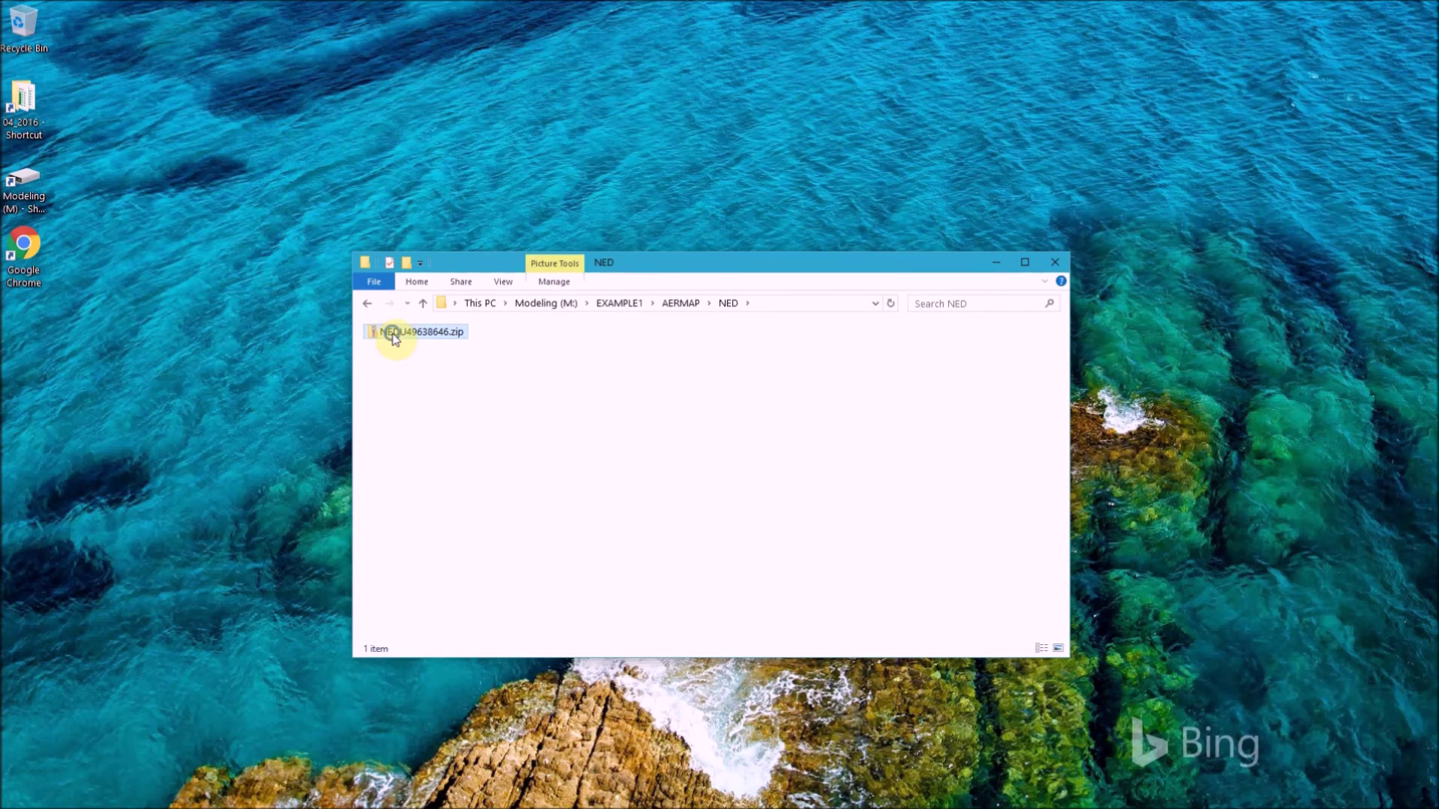
right_click(395, 339)
left_click(425, 385)
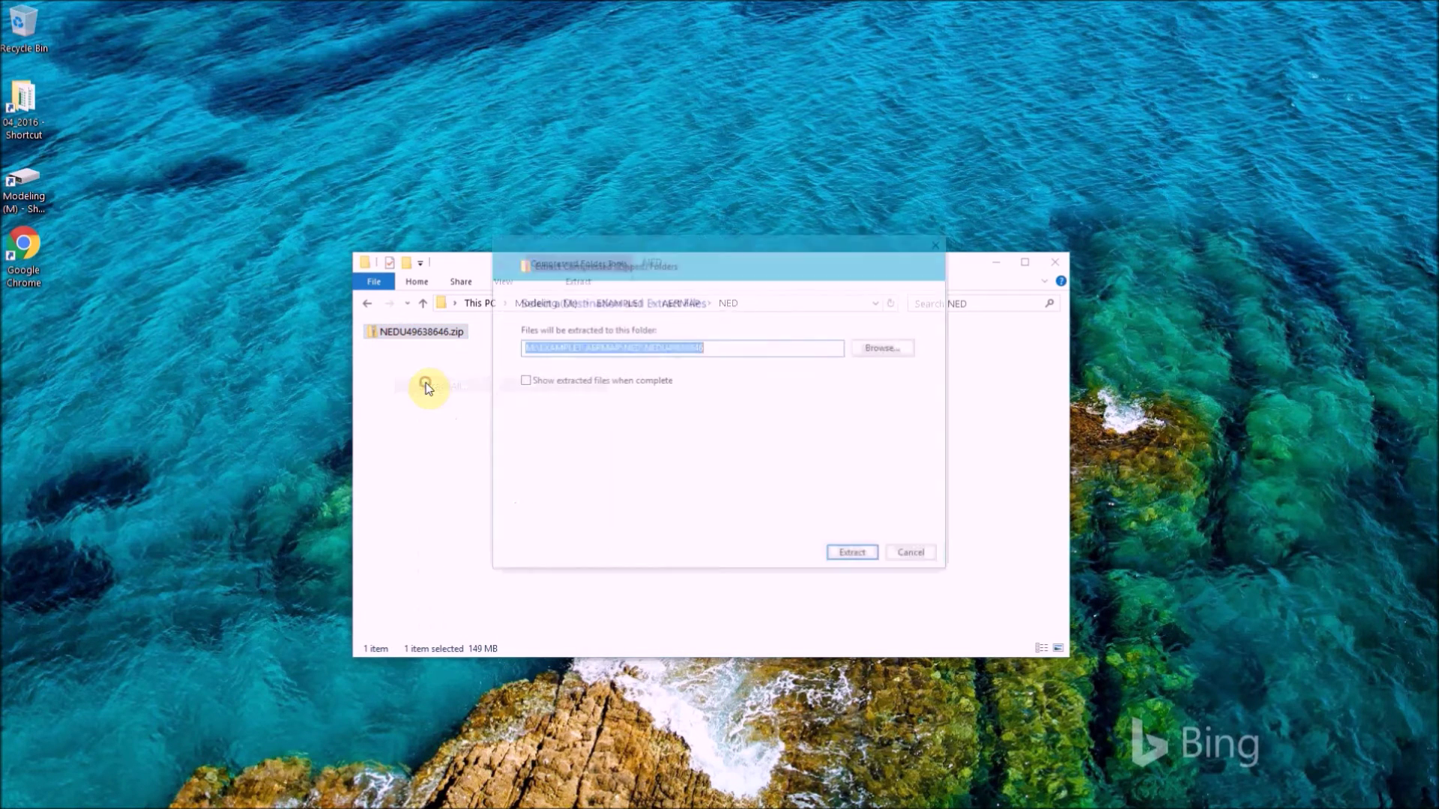
left_click(714, 352)
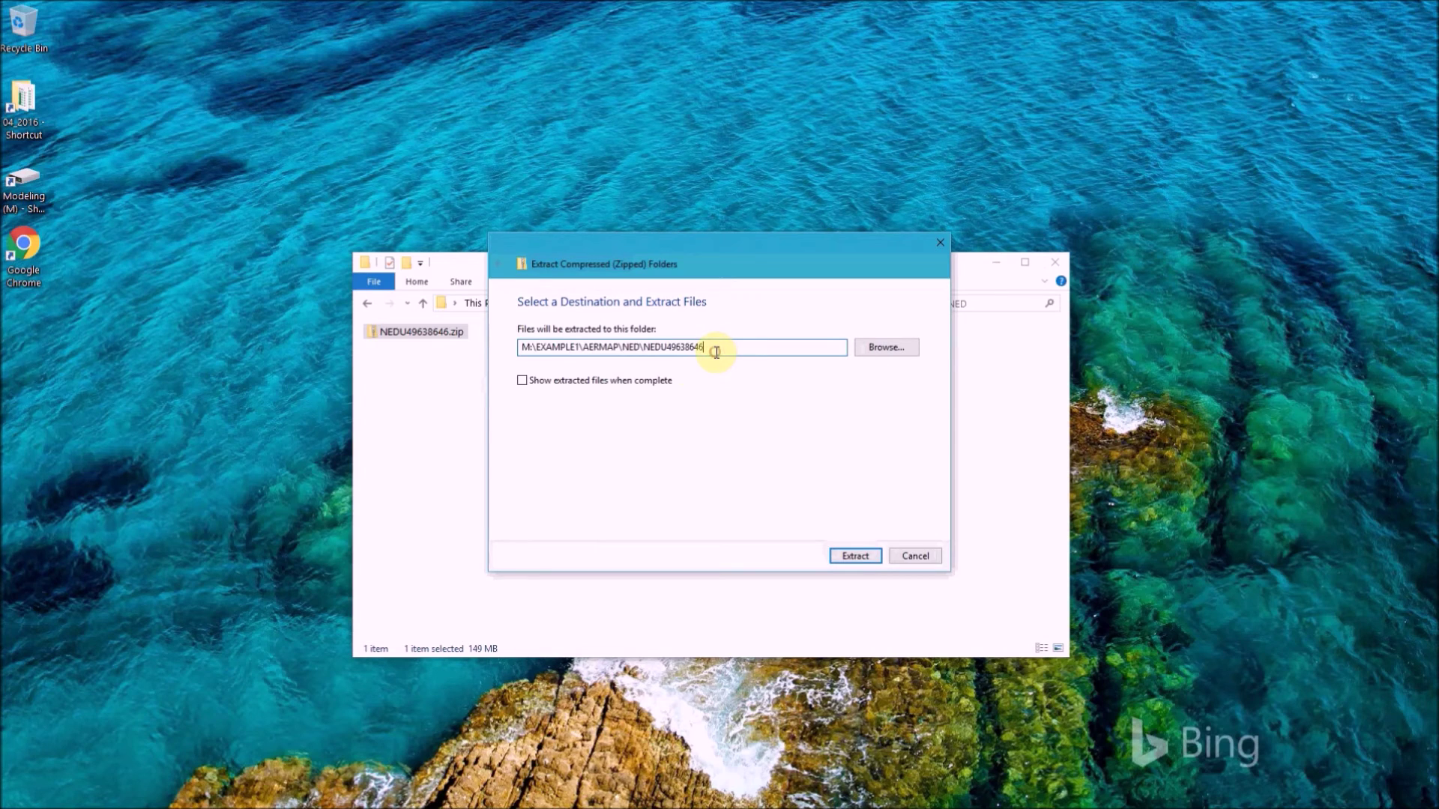
key("BackSpace")
key("BackSpace")
key("BackSpace")
key("BackSpace")
key("BackSpace")
key("BackSpace")
key("BackSpace")
key("BackSpace")
key("BackSpace")
key("BackSpace")
key("BackSpace")
key("BackSpace")
key("BackSpace")
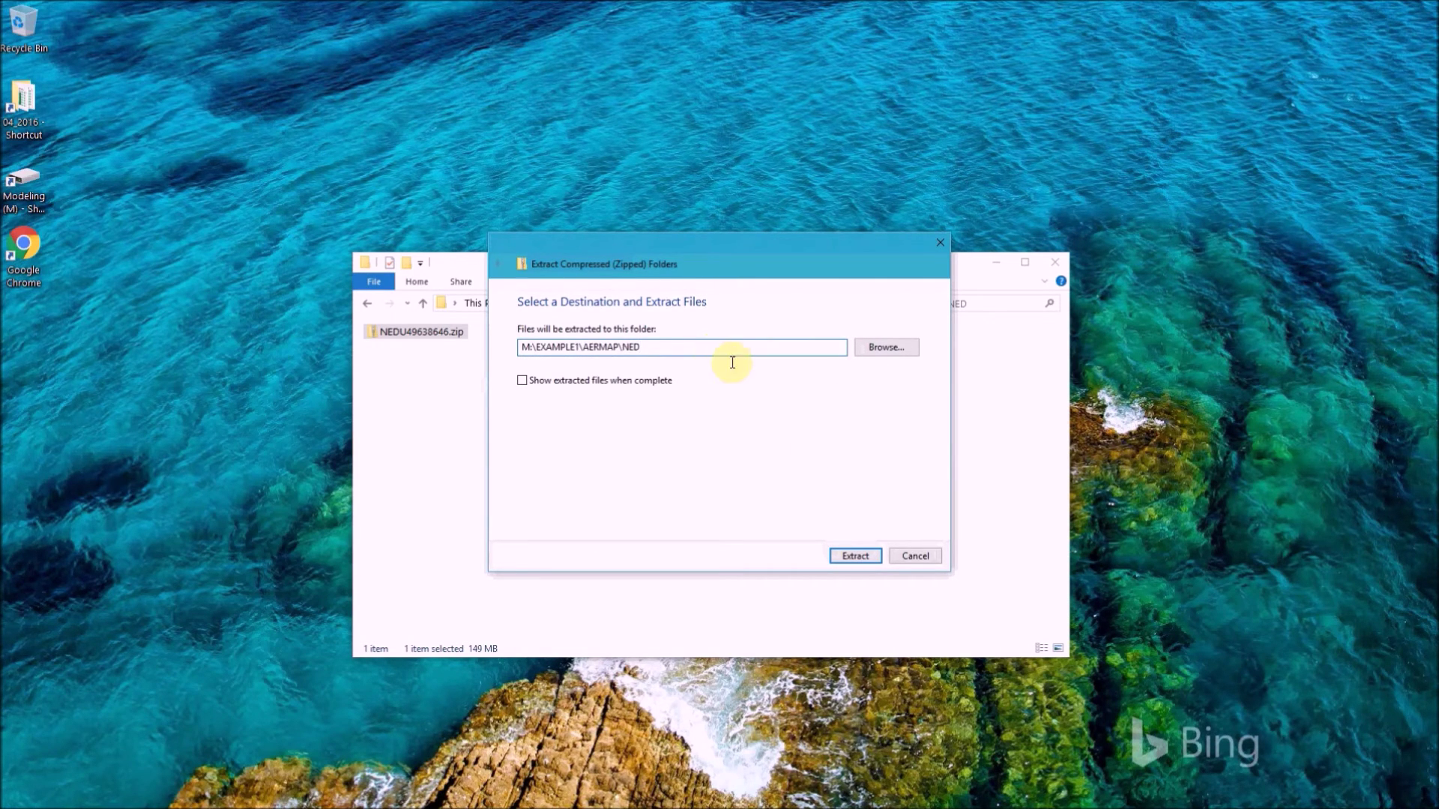
left_click(858, 556)
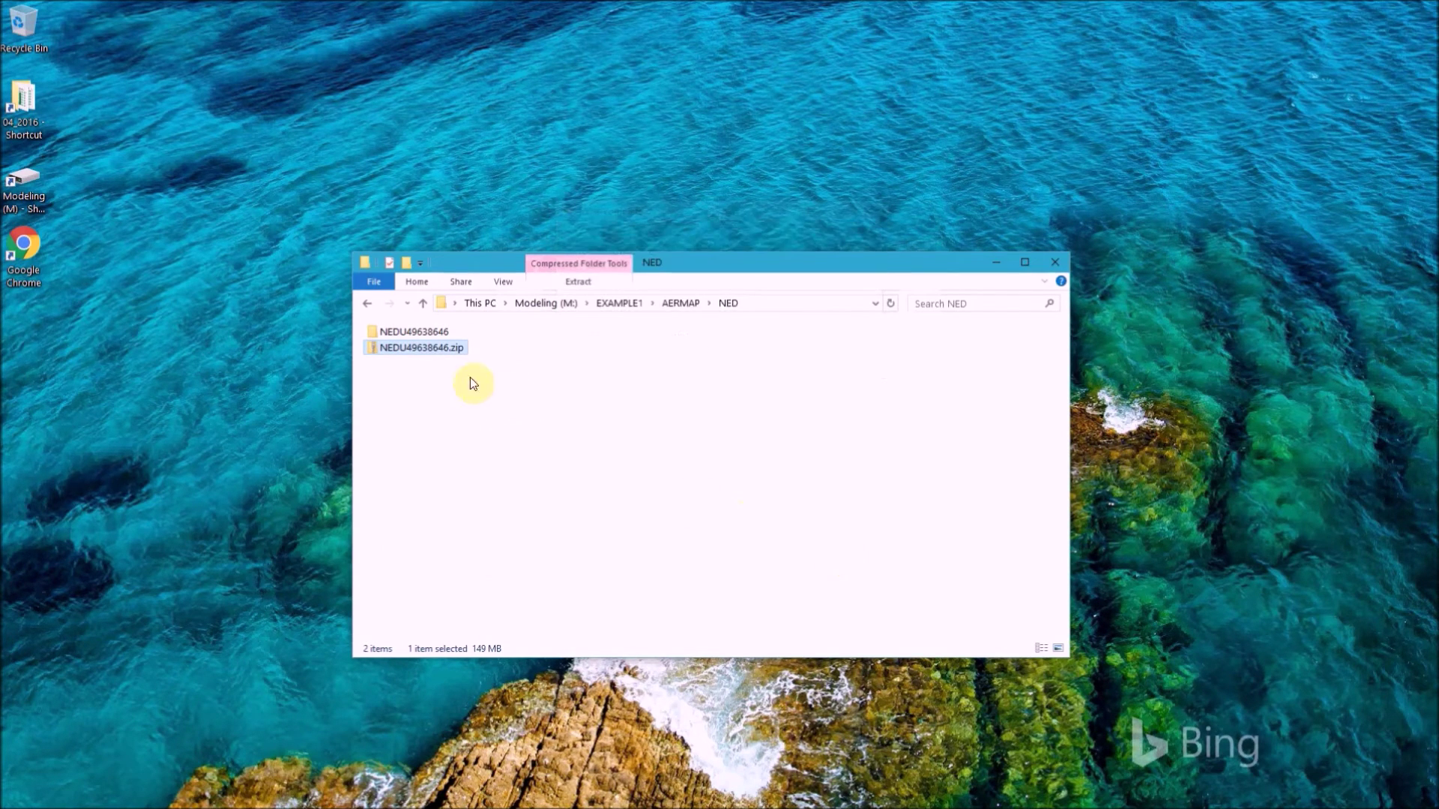
Step: Copy NEDU49638646.tif from the extracted folder and return to the NED folder
double_click(412, 332)
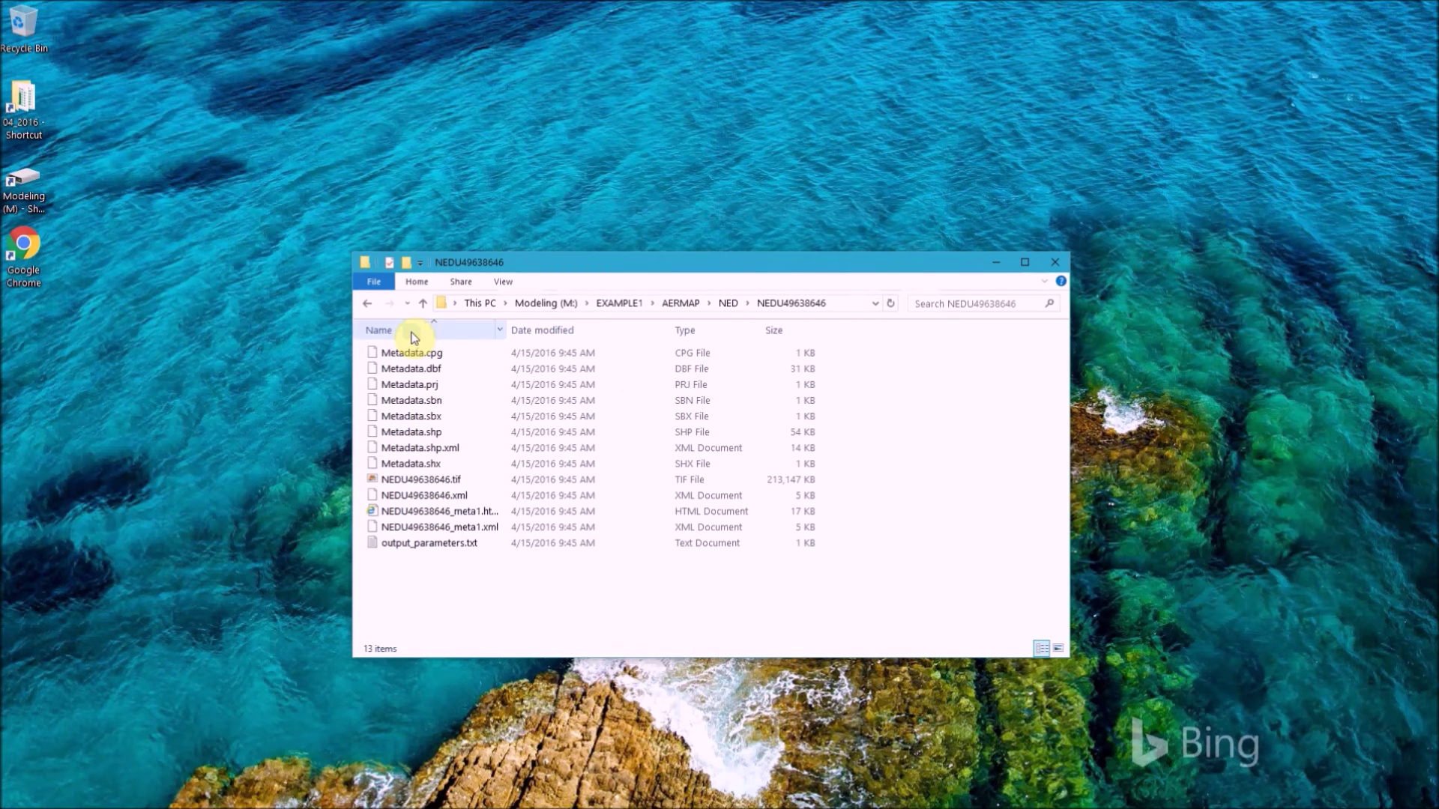
left_click(434, 480)
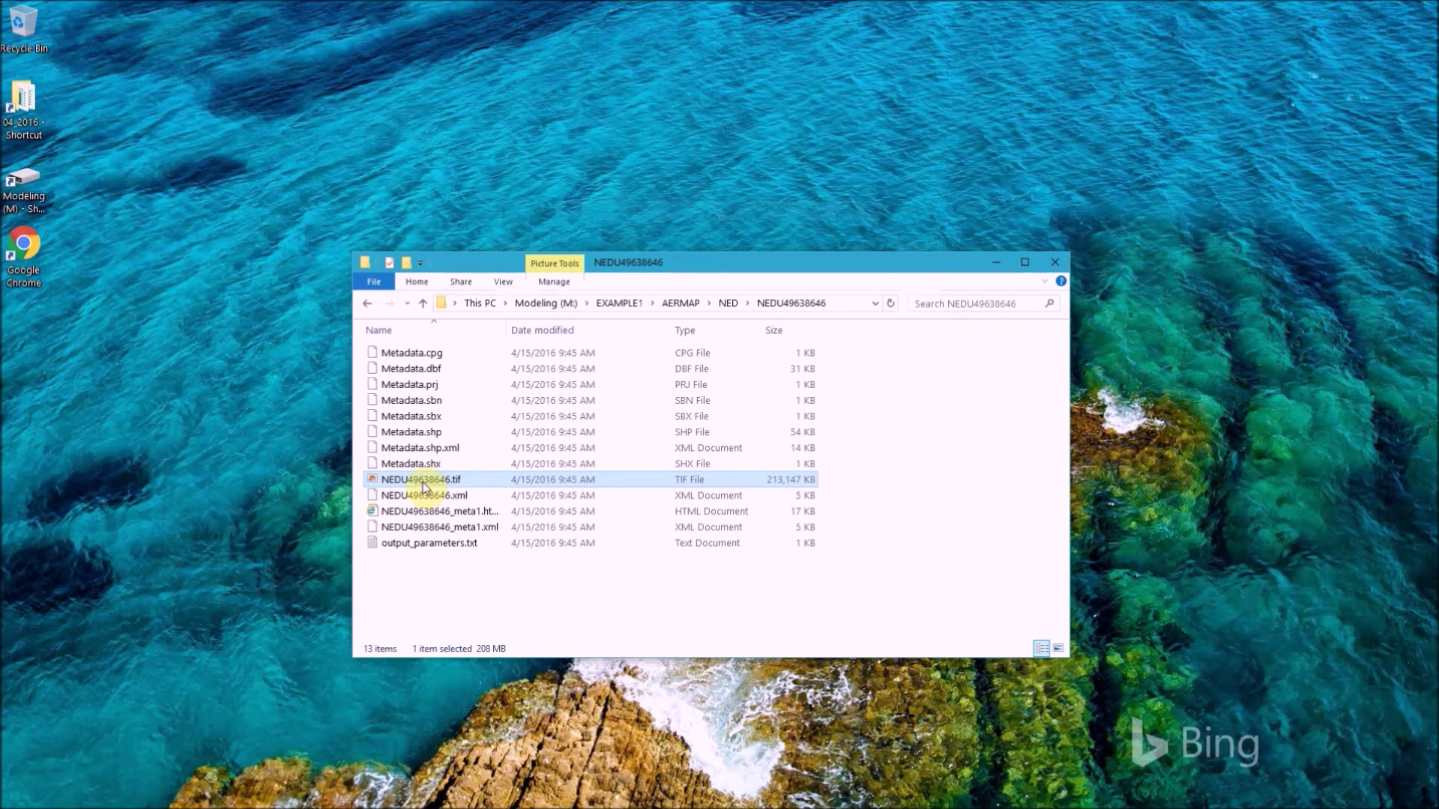
left_click(724, 306)
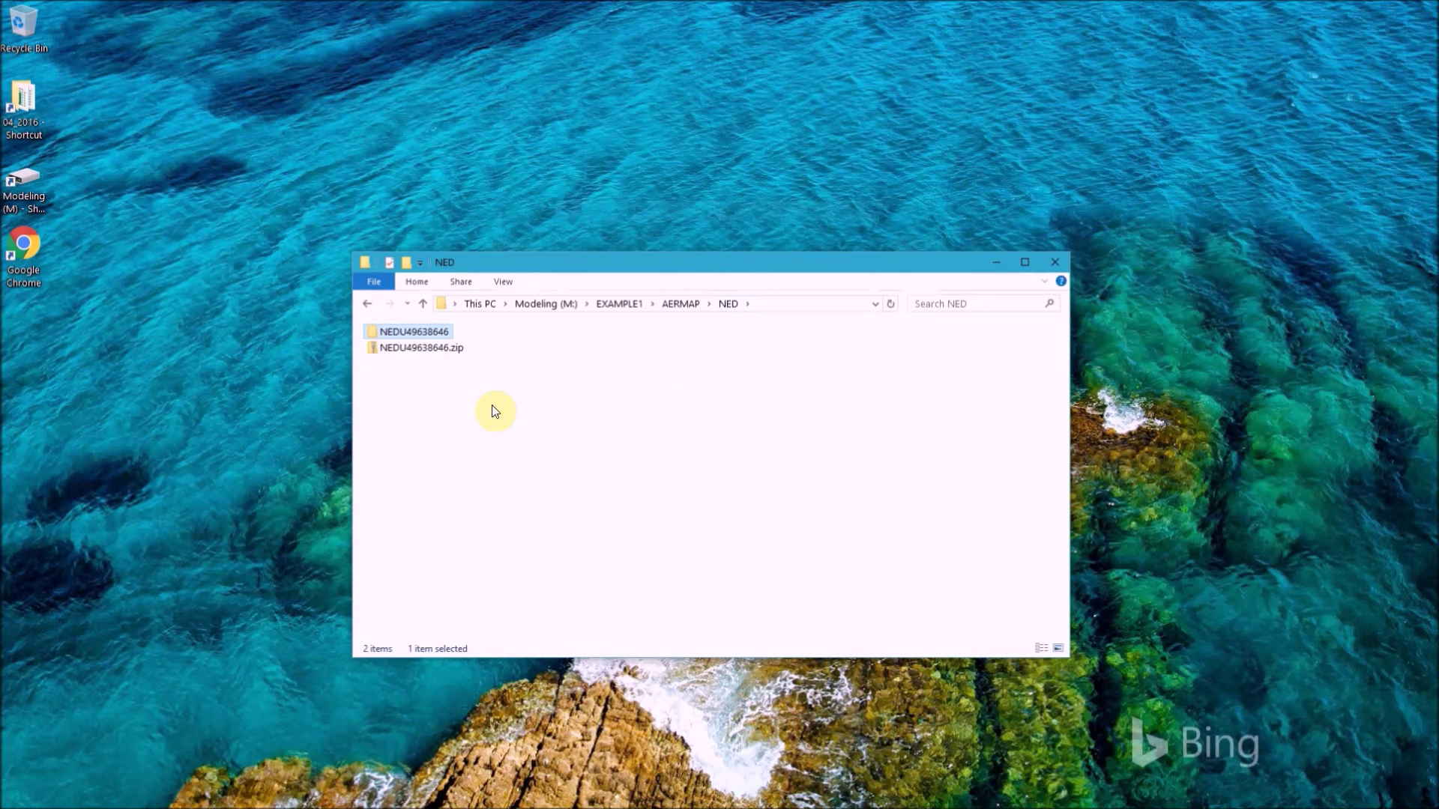
Step: Paste the elevation TIF into the NED folder and rename it EX1_NED.tif
key("ctrl+v")
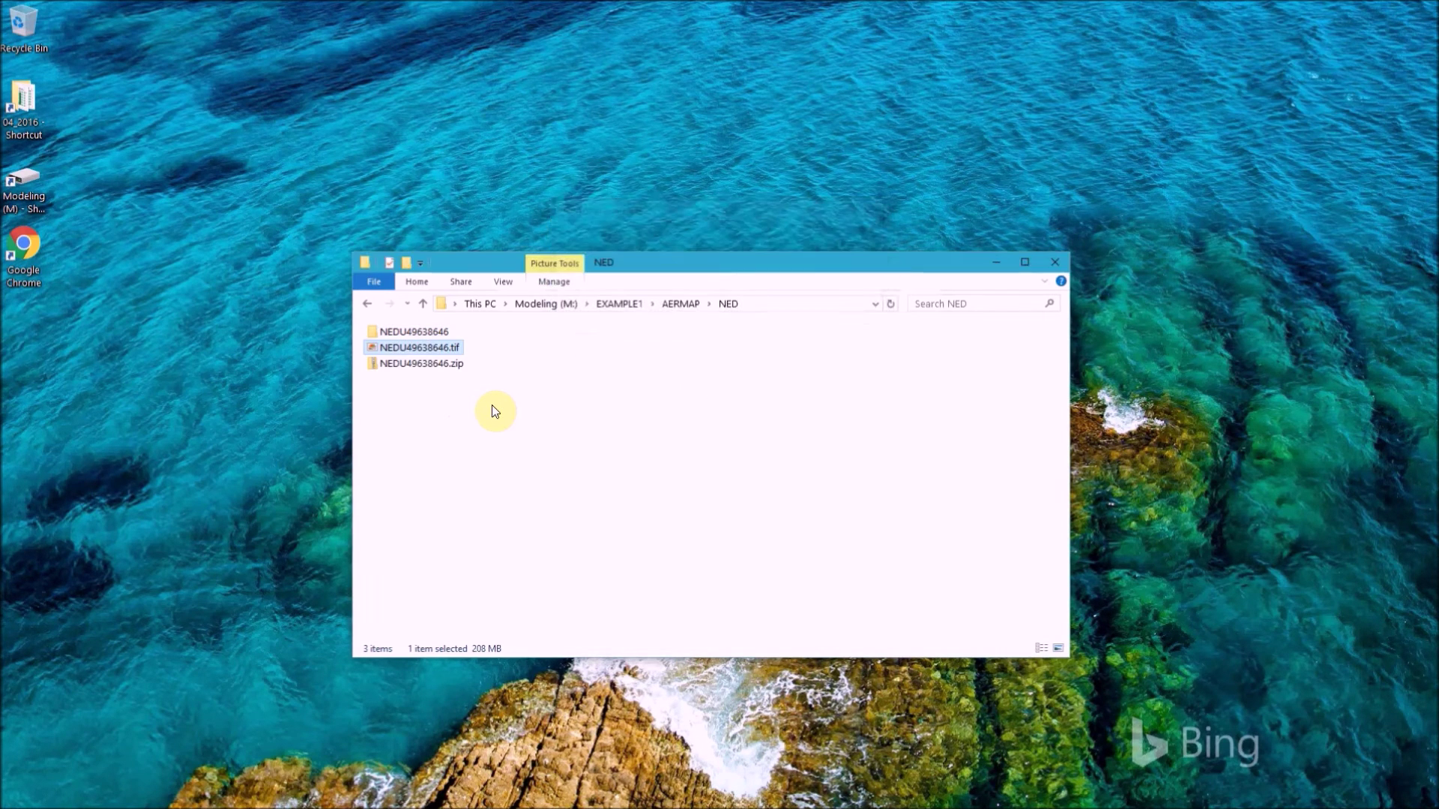
left_click(440, 352)
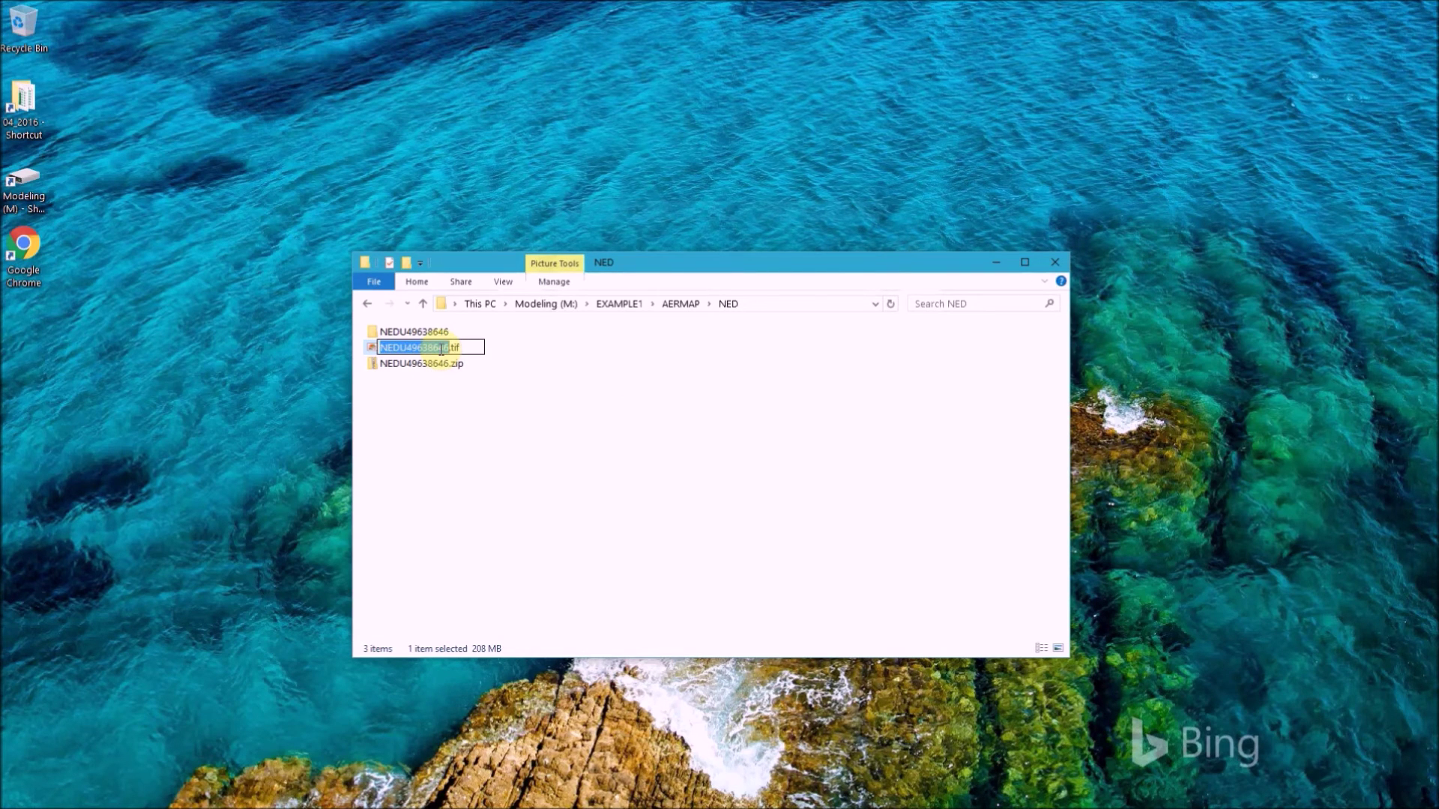
type("E")
type("X1")
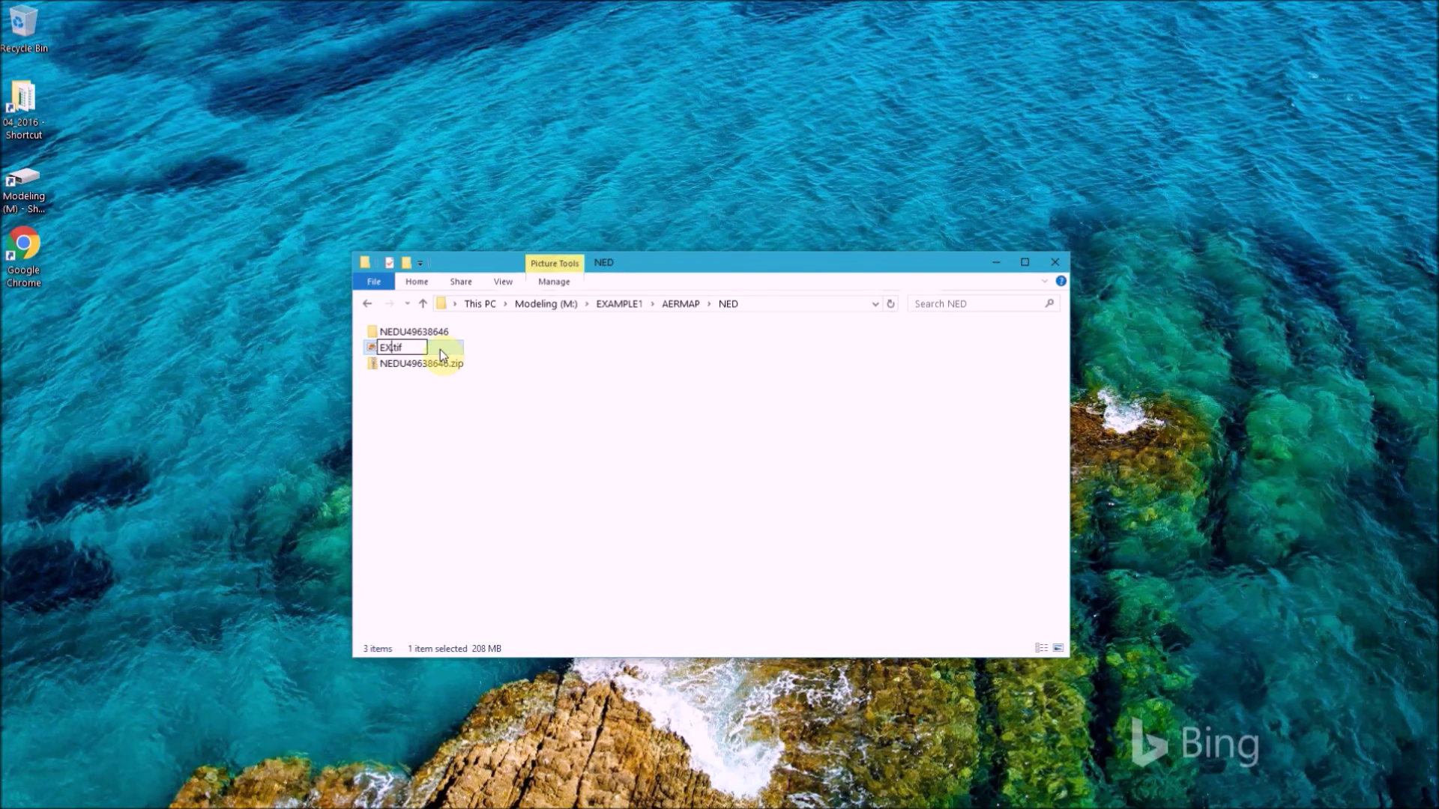
type("_NED")
key("Return")
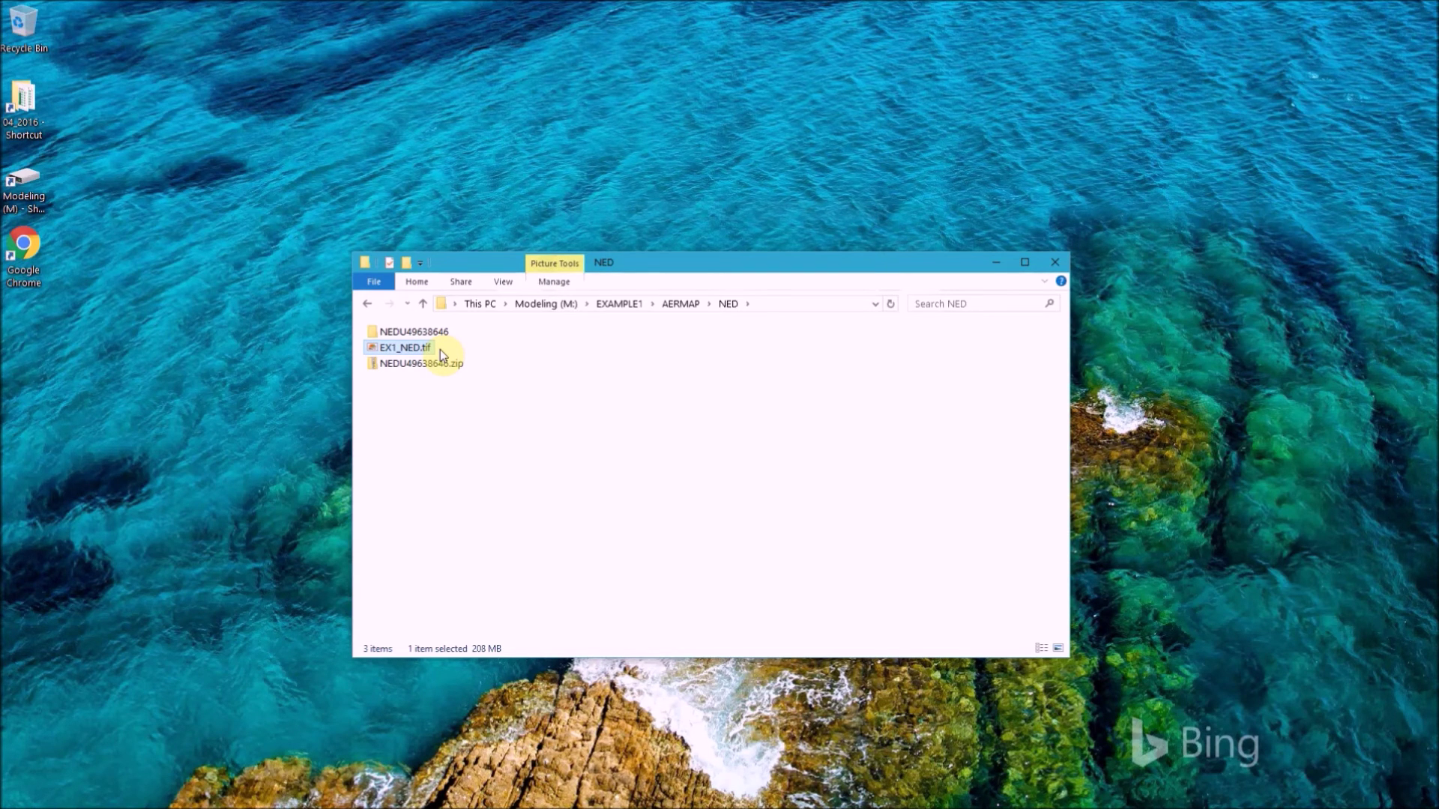
left_click(619, 304)
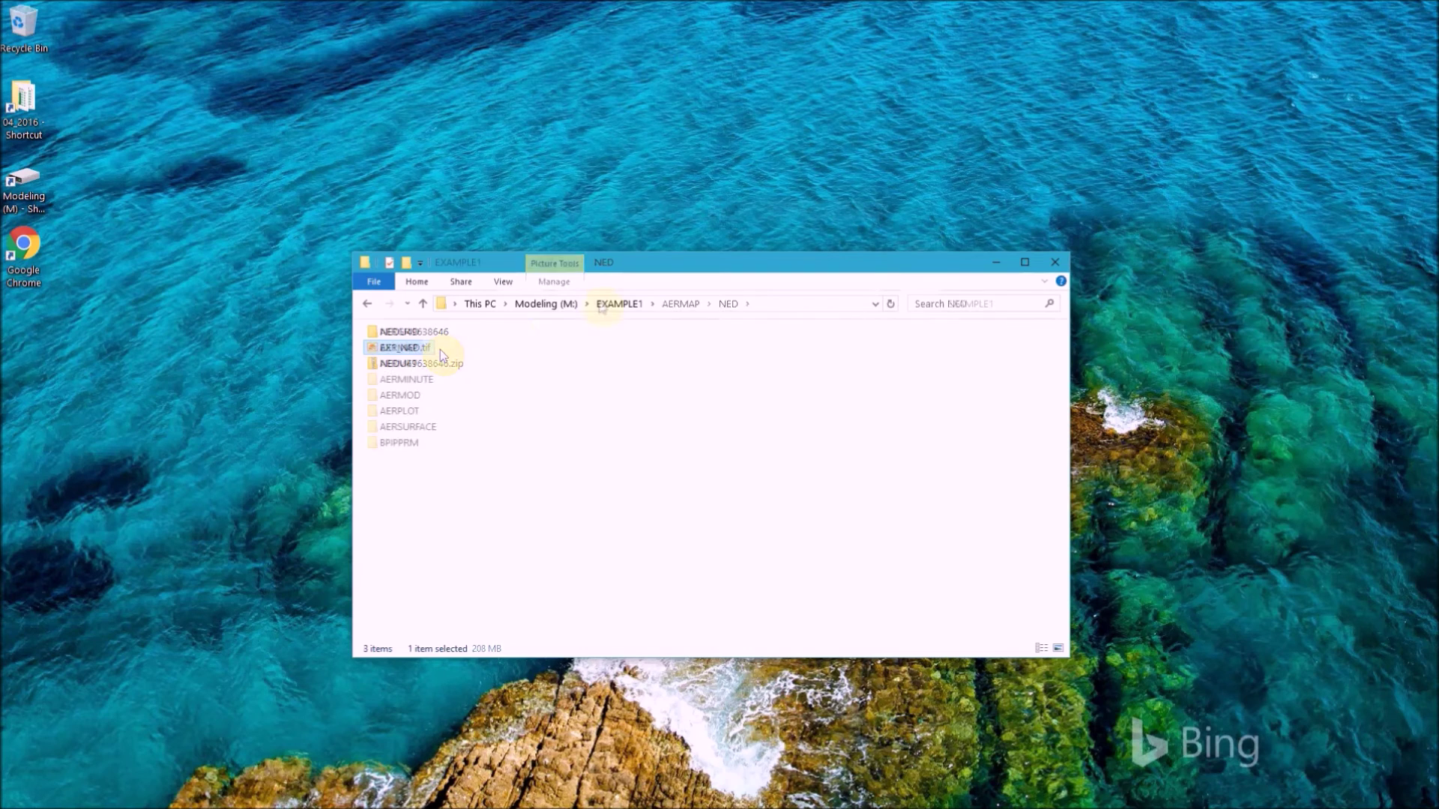
Step: Extract LC9220832831.zip into the EXAMPLE1\AERSURFACE\NLCD folder
double_click(429, 431)
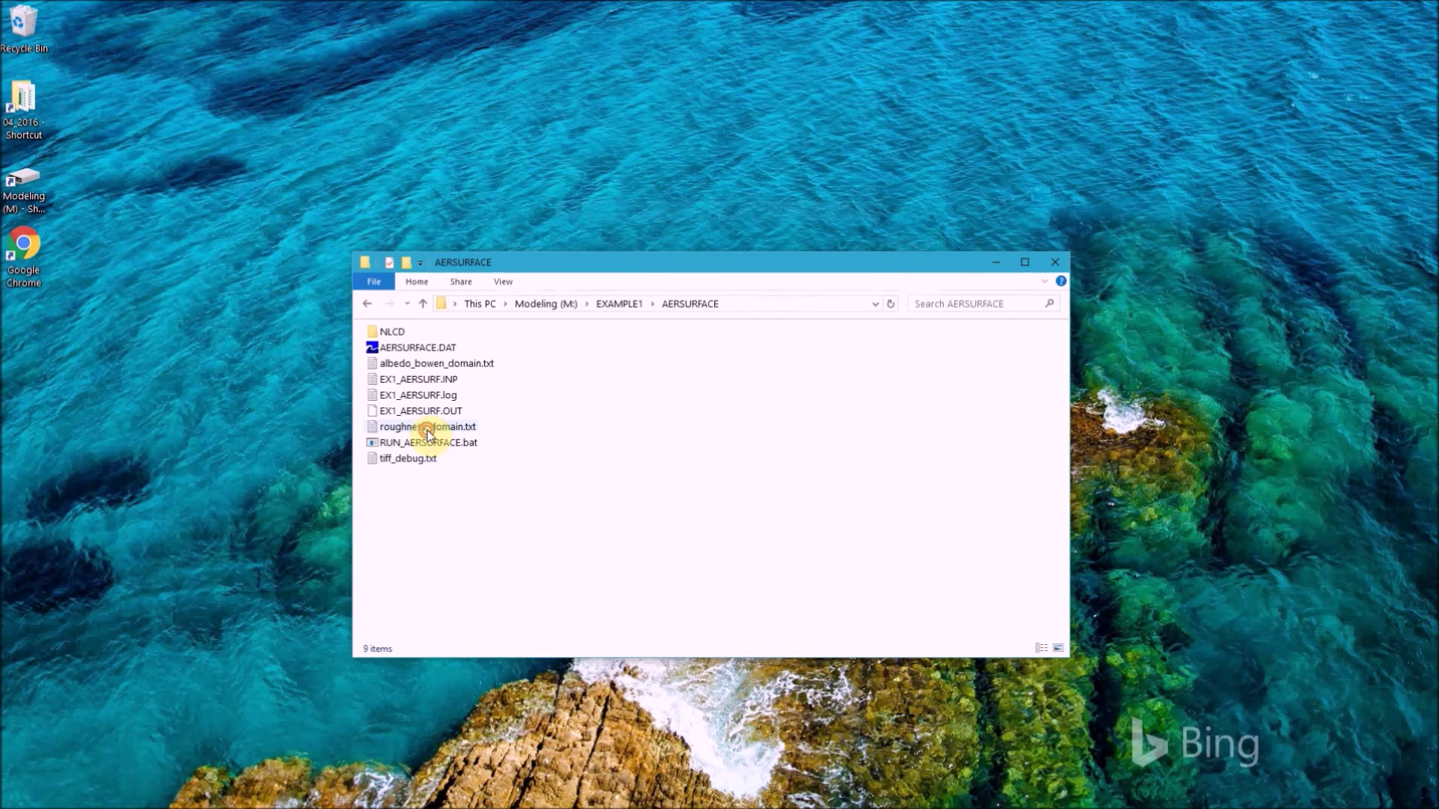
double_click(395, 332)
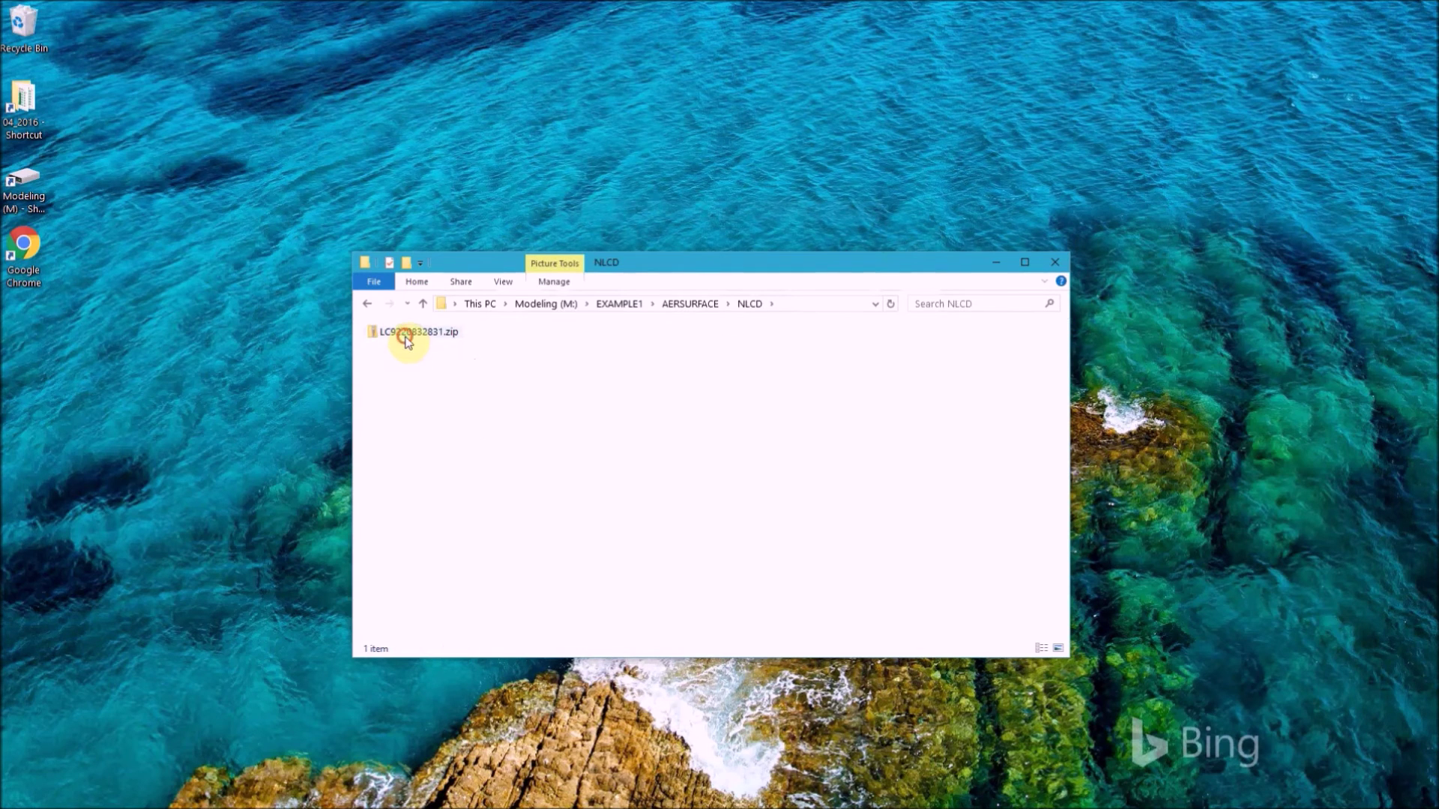
left_click(402, 334)
right_click(405, 336)
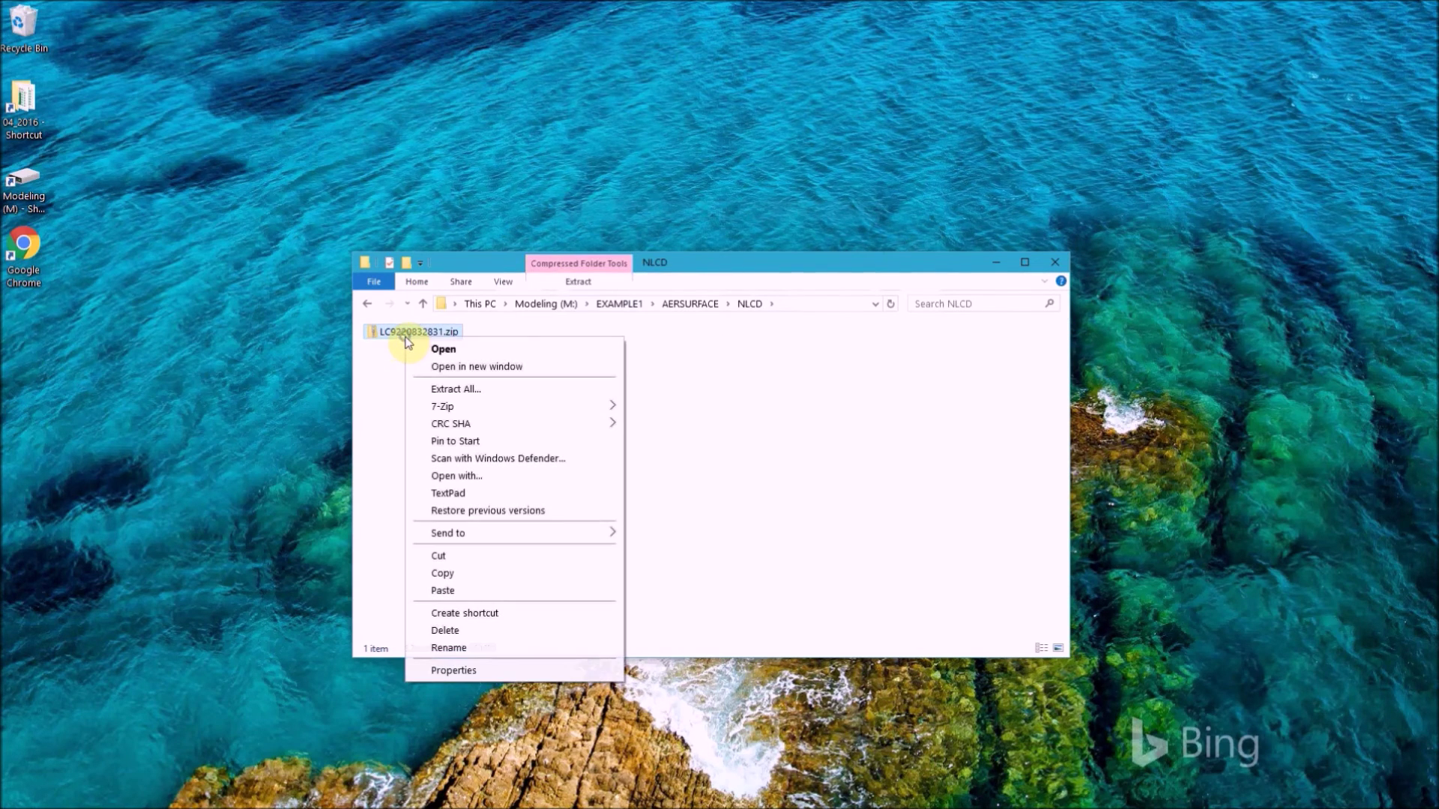
left_click(433, 388)
left_click(737, 348)
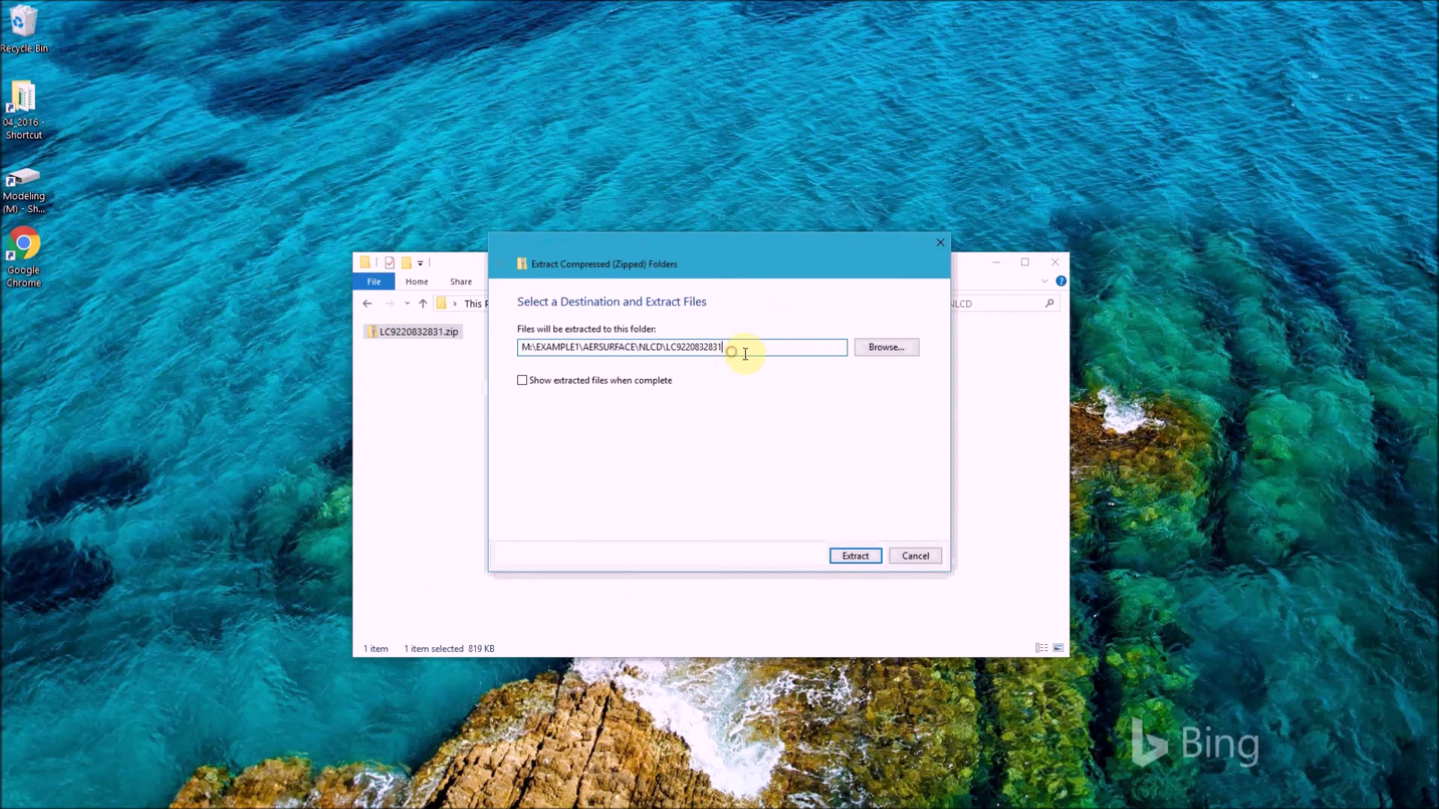
key("BackSpace")
key("BackSpace")
key("BackSpace")
key("BackSpace")
key("BackSpace")
key("BackSpace")
key("BackSpace")
key("BackSpace")
key("BackSpace")
key("BackSpace")
key("BackSpace")
key("BackSpace")
key("BackSpace")
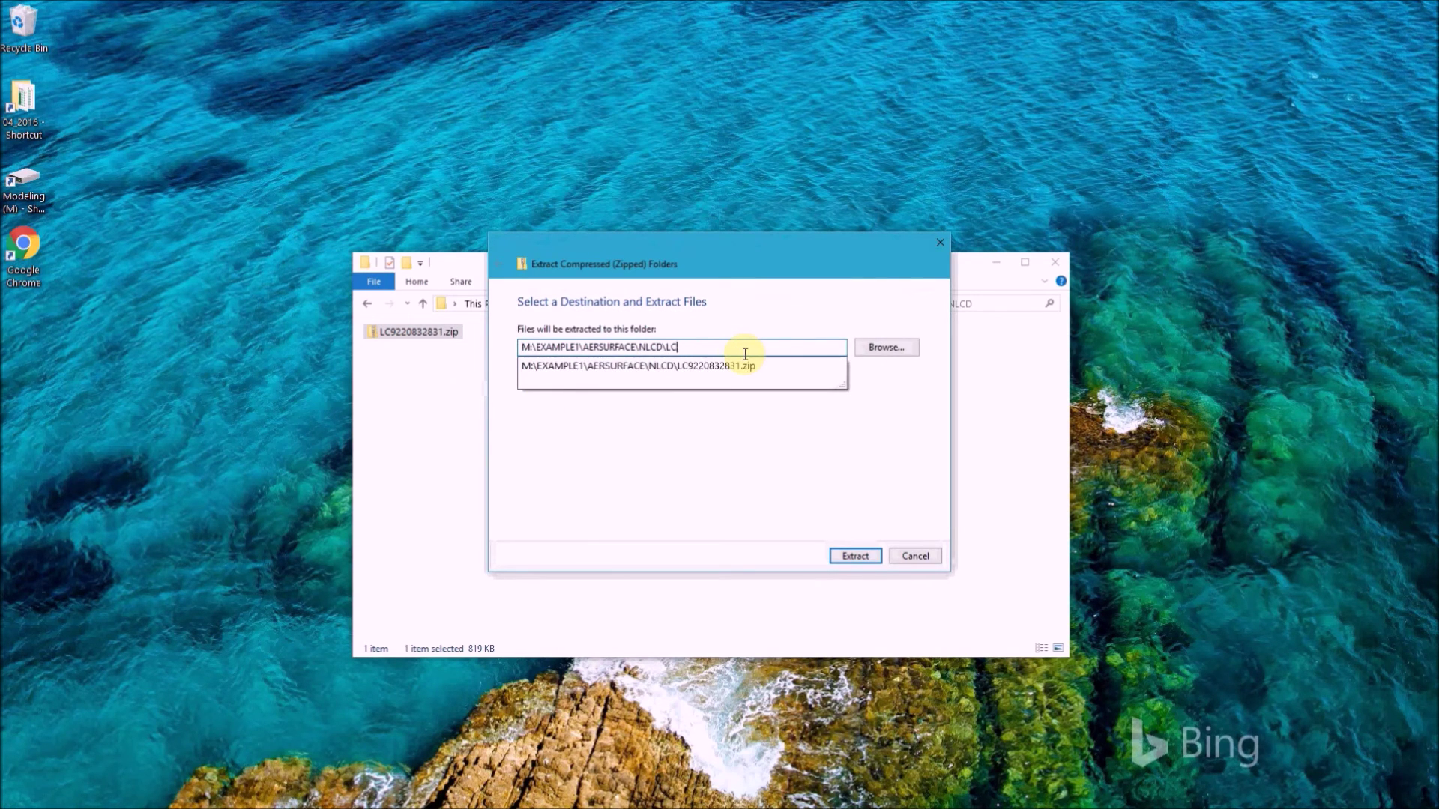
left_click(856, 557)
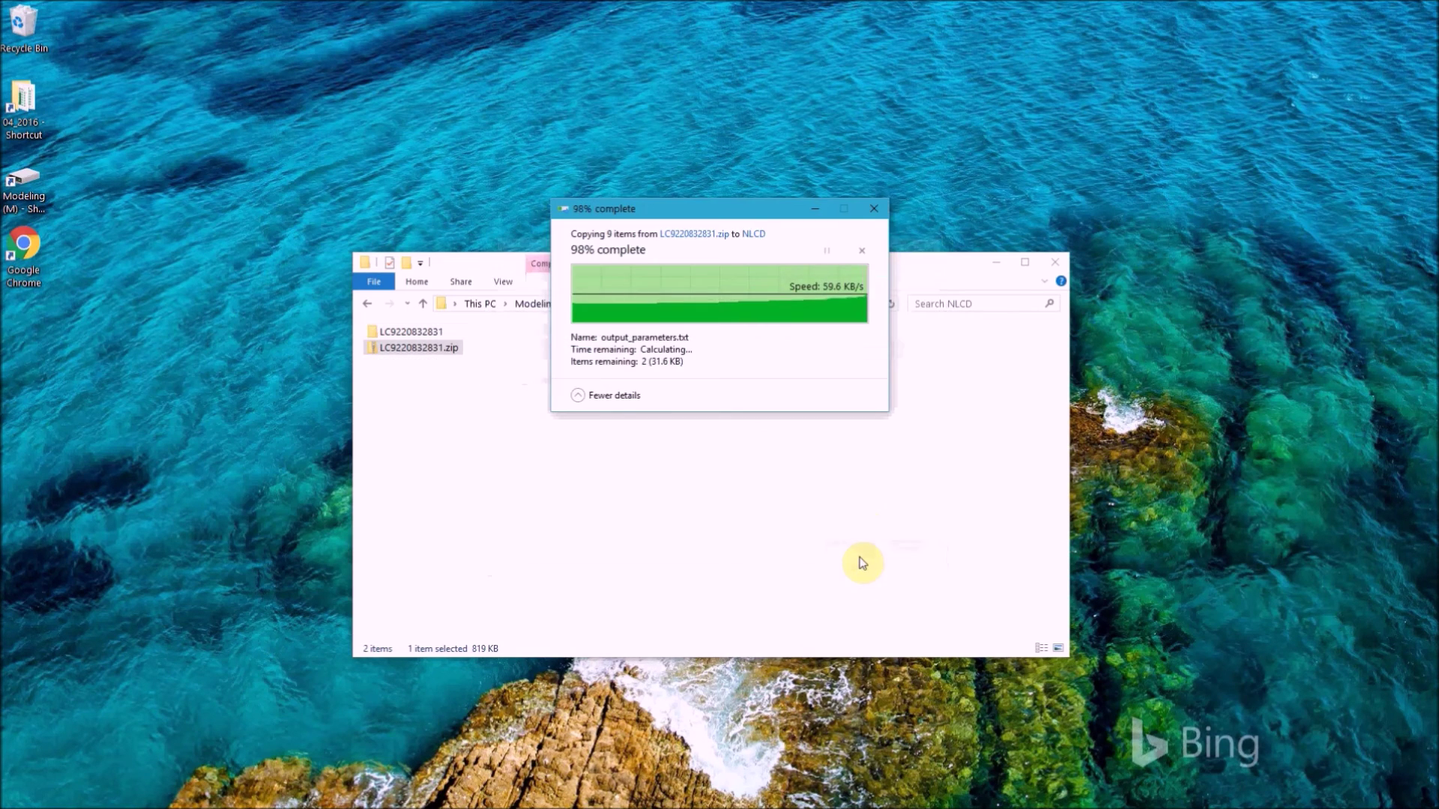
Step: Copy LC9220832831.tif from the extracted folder and return to the NLCD folder
double_click(404, 332)
left_click(405, 351)
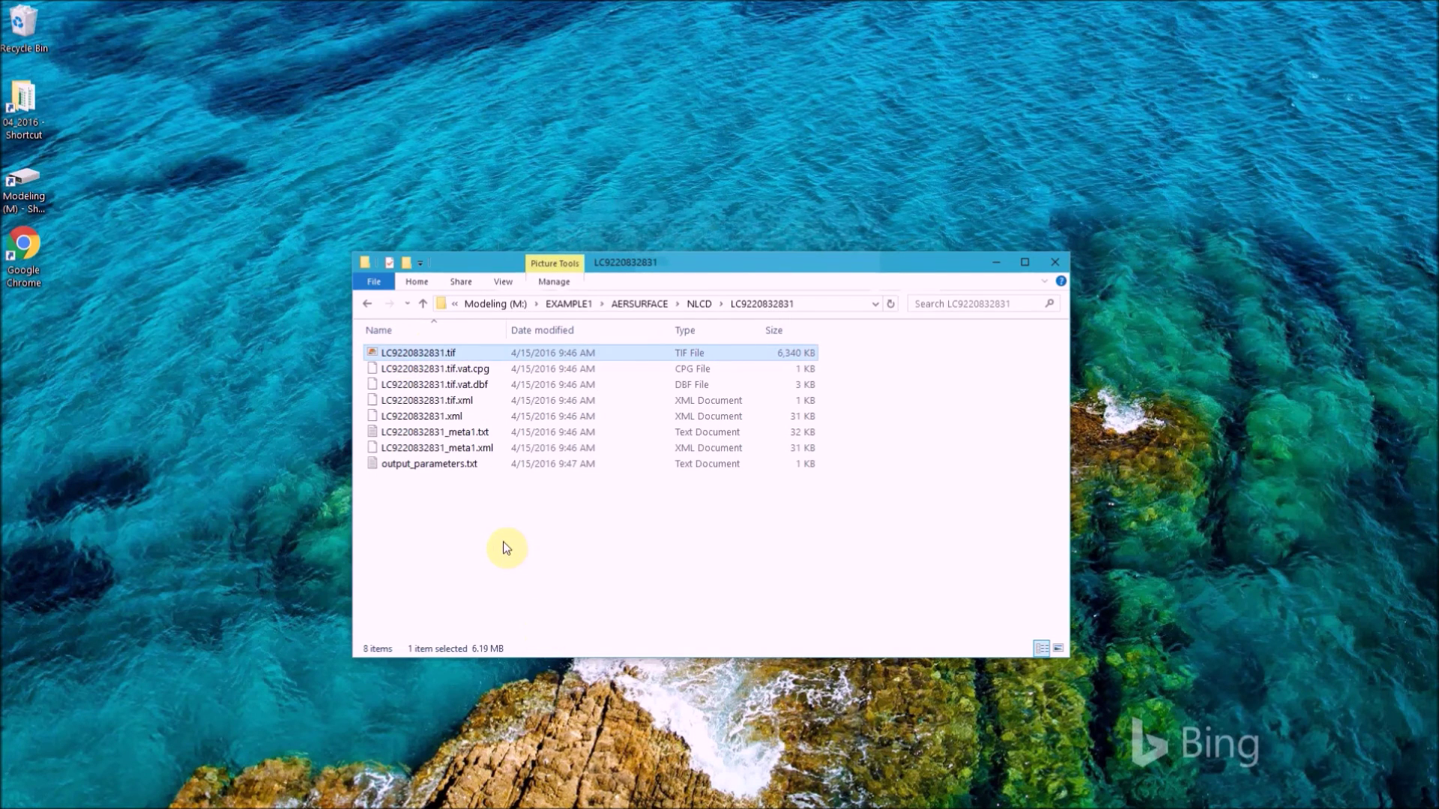
left_click(701, 304)
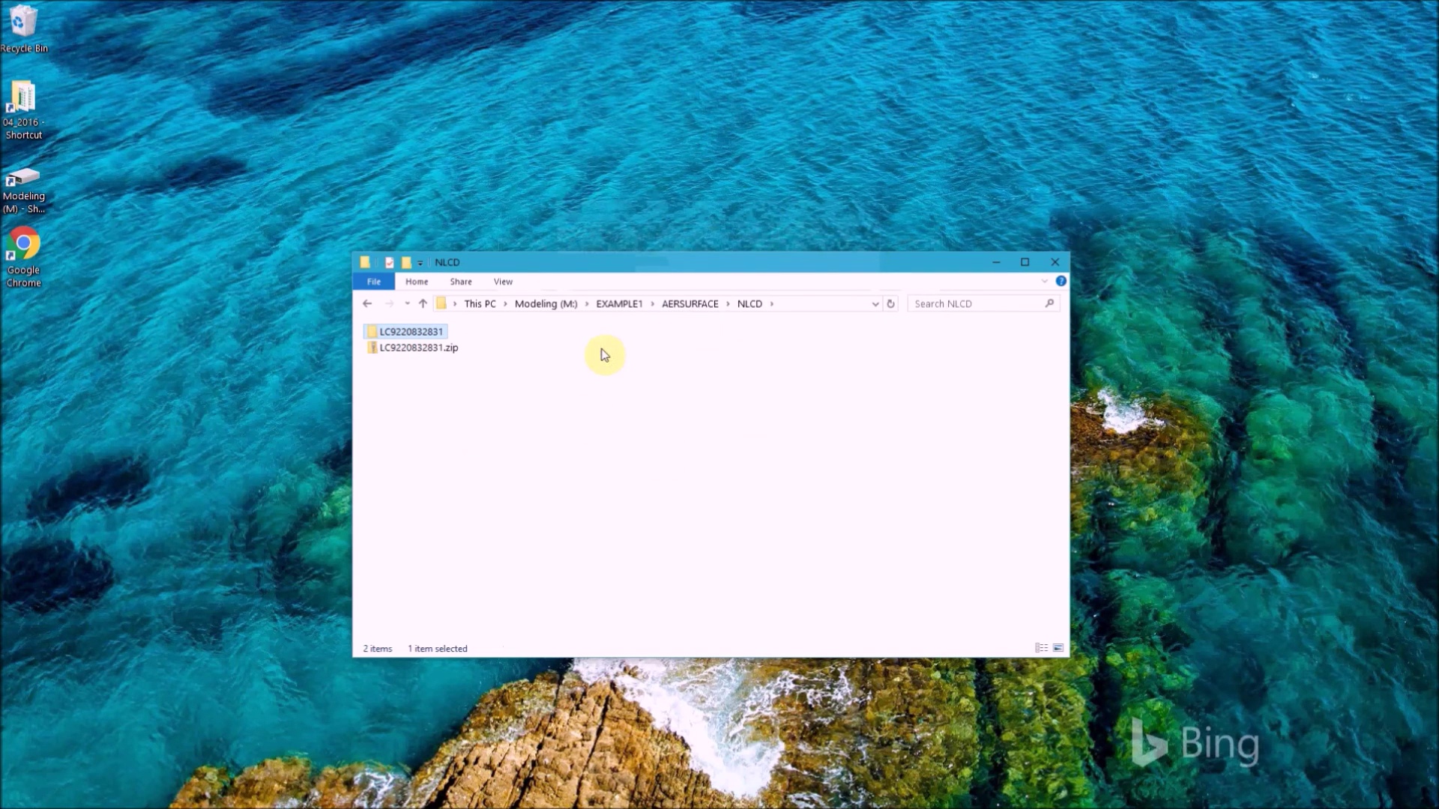
Step: Paste LC9220832831.tif into the NLCD folder and rename it EX1_NLCD.tif
key("ctrl+v")
left_click(432, 347)
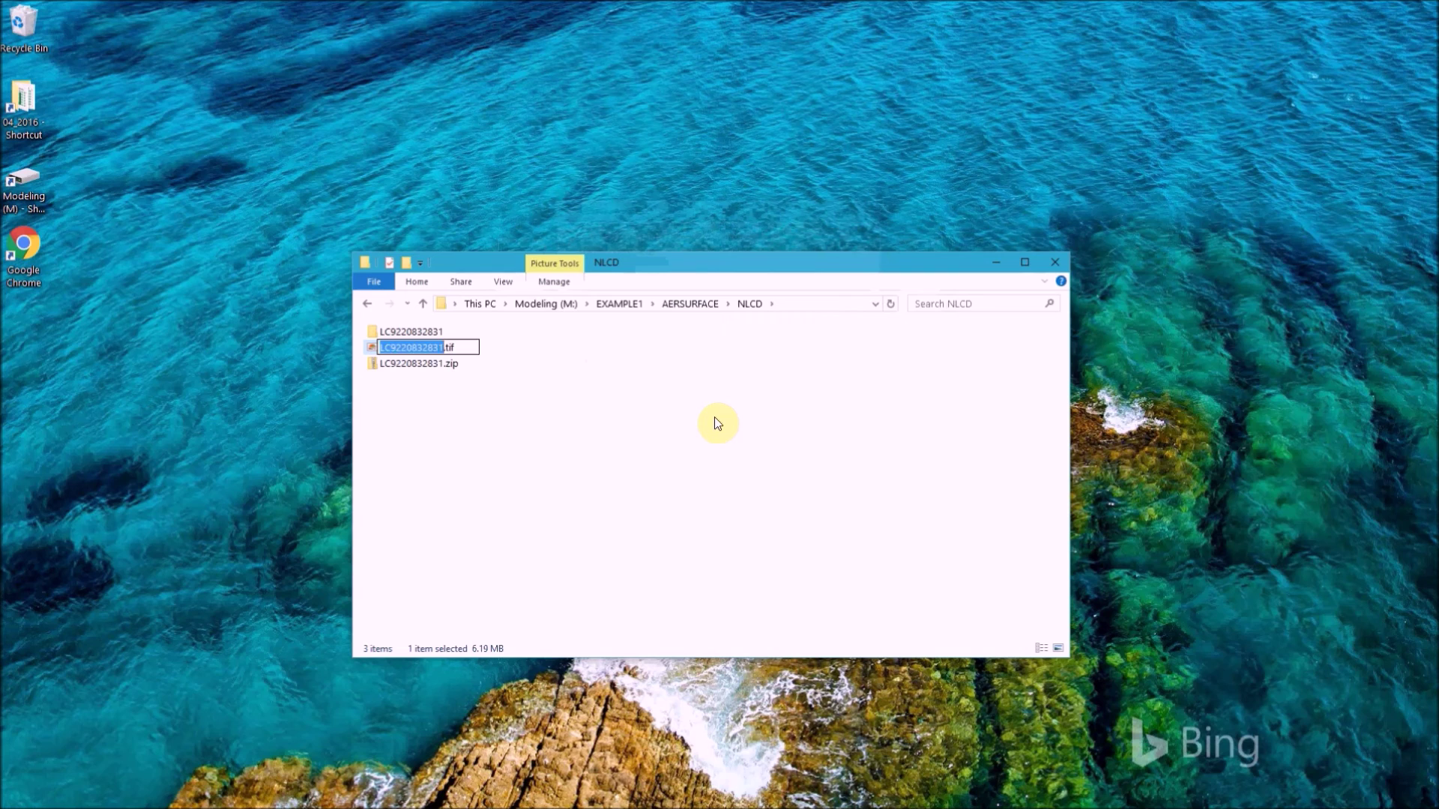
type("EX1_NLCD")
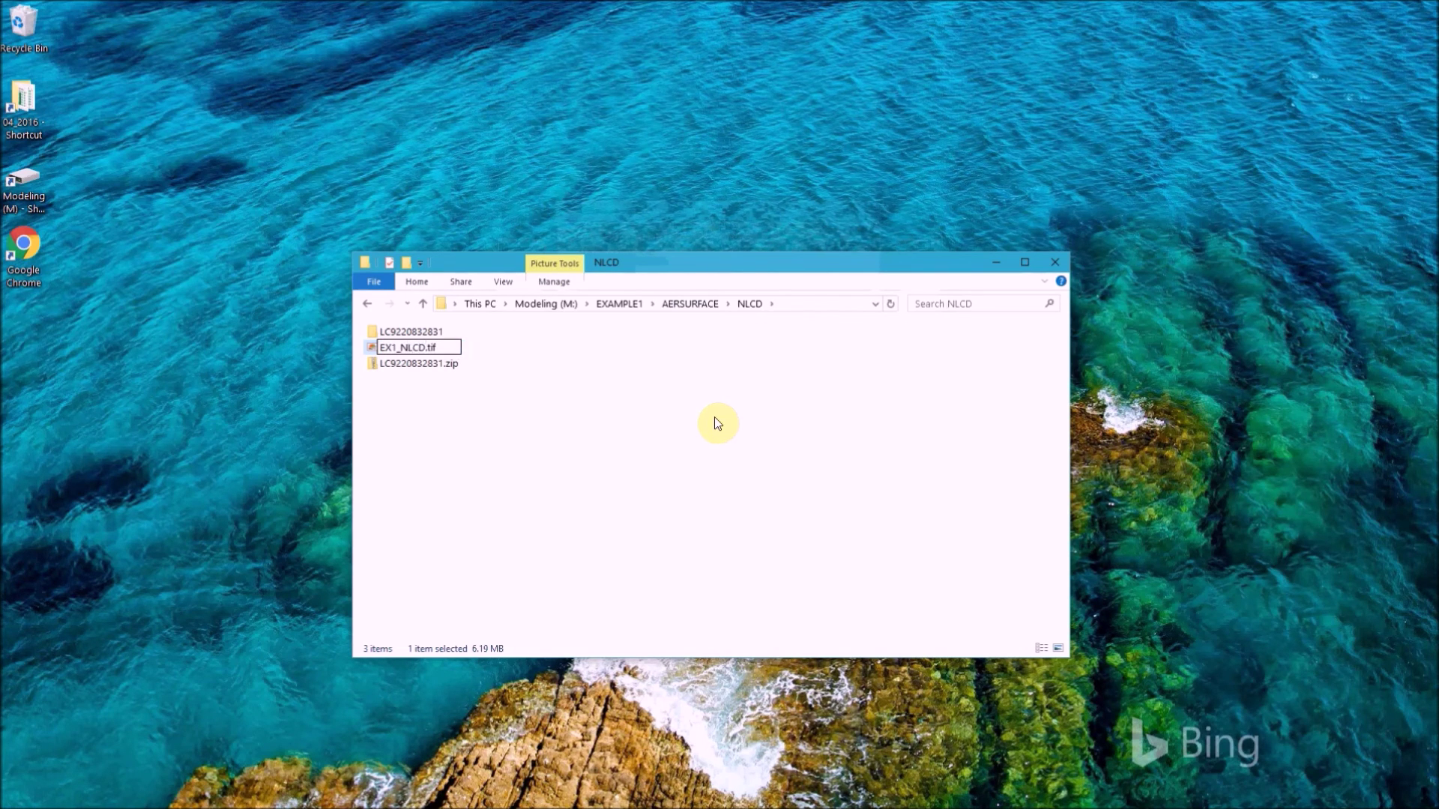
key("Return")
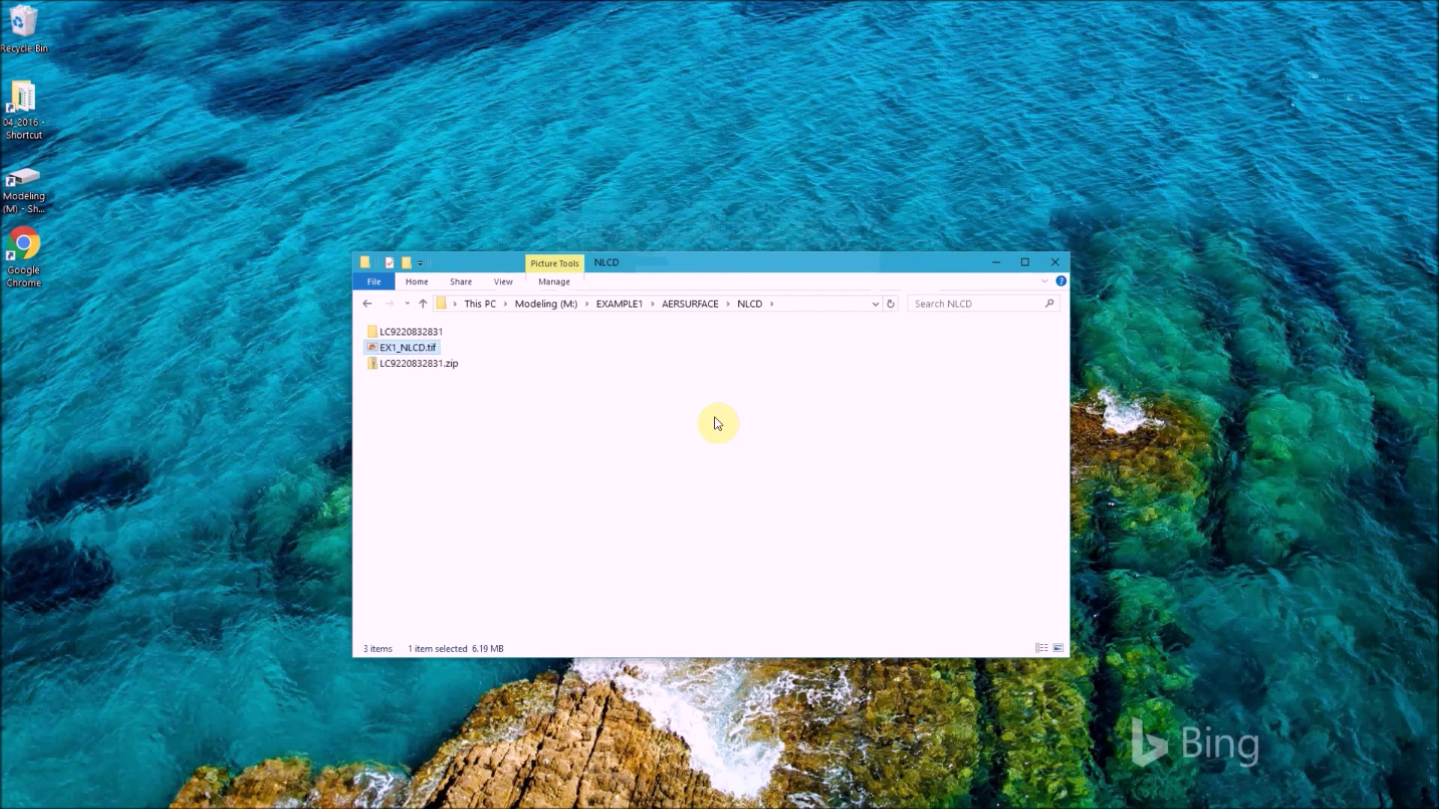
left_click(431, 332)
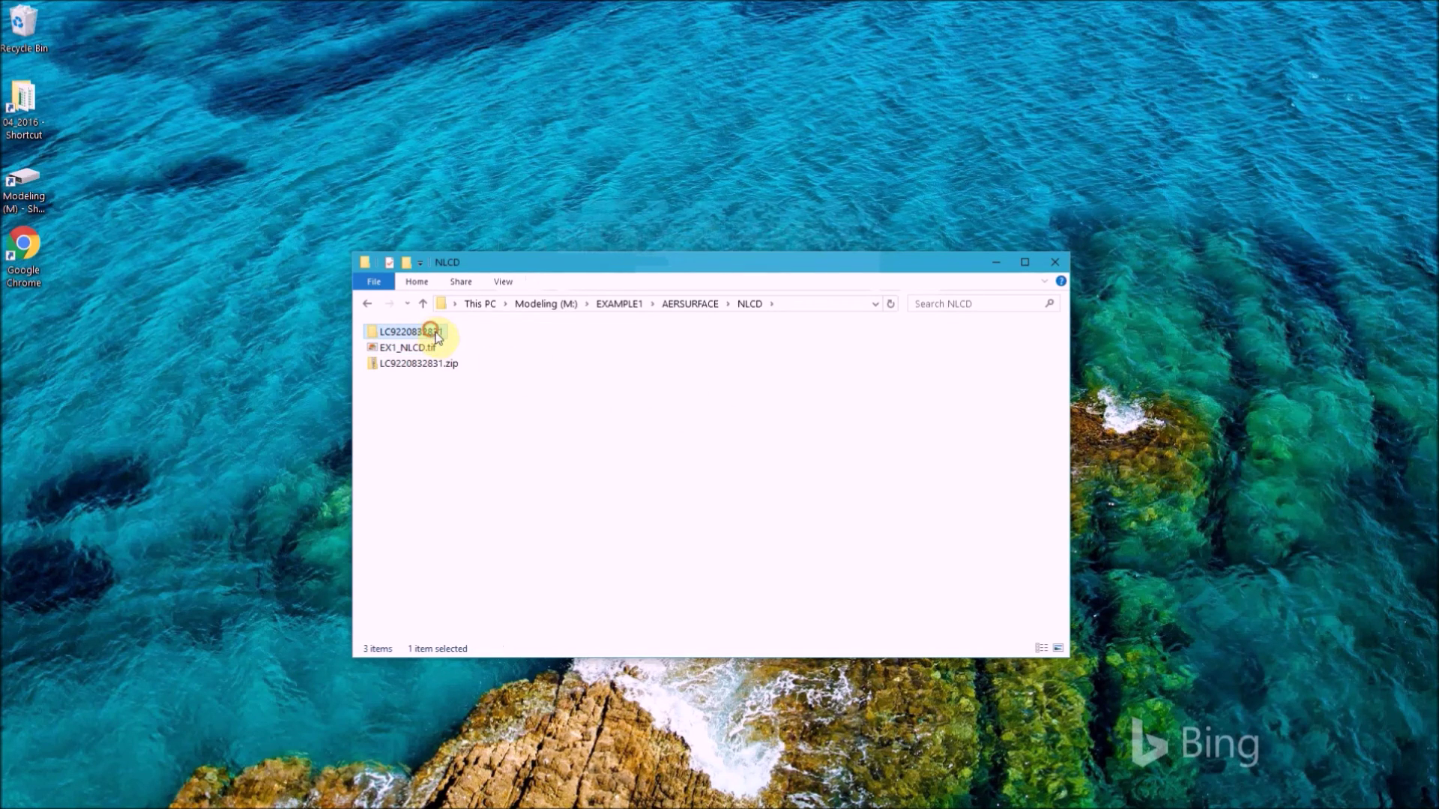